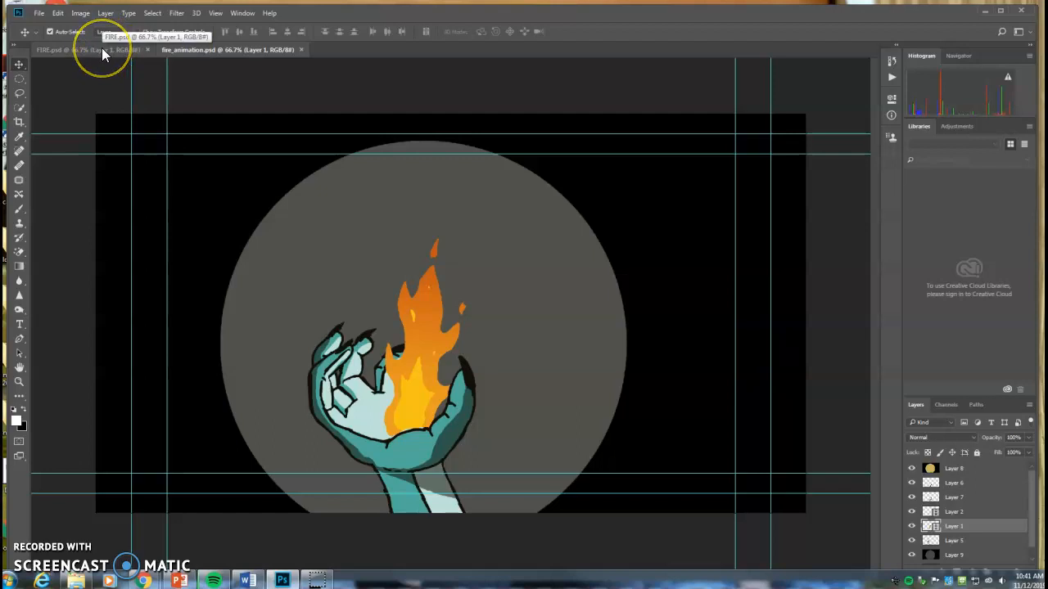
Create a new document from the Art & Illustration preset 1000 pixel grid, 1000 x 1000 pixels at 300 ppi
click(37, 13)
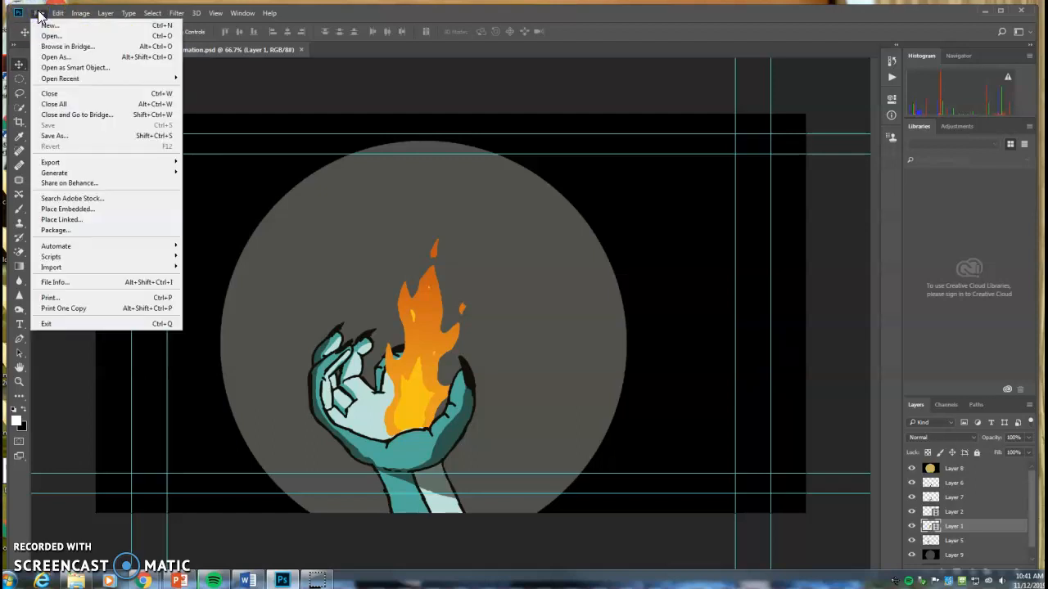
click(55, 36)
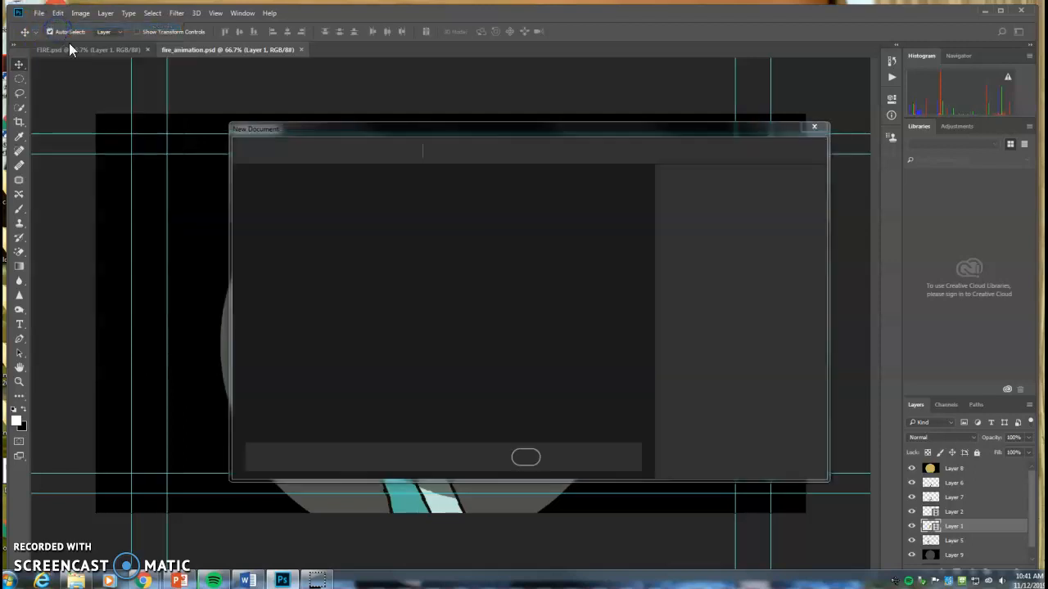
click(584, 162)
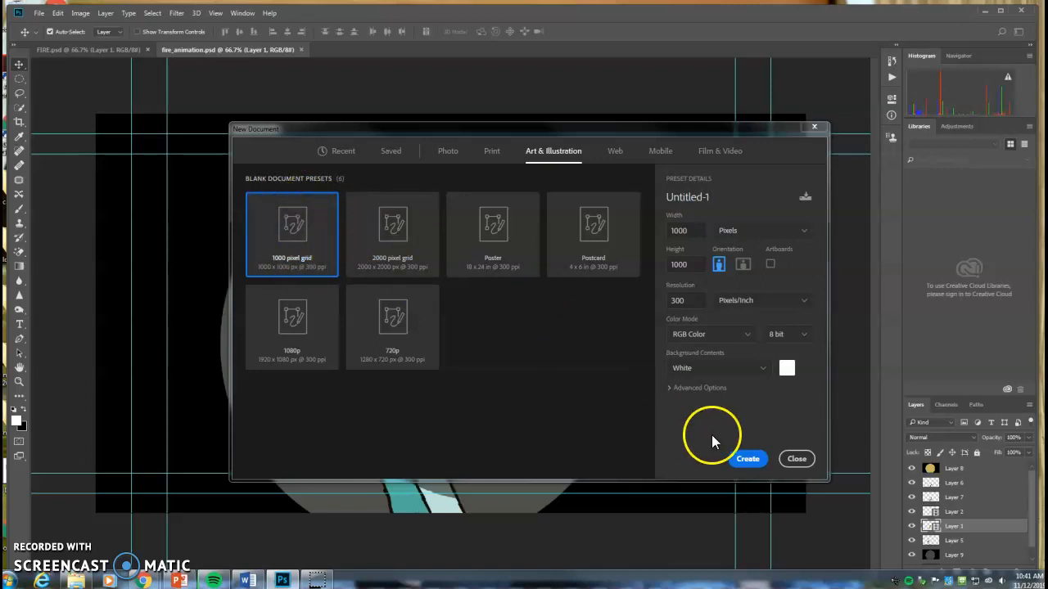
click(747, 459)
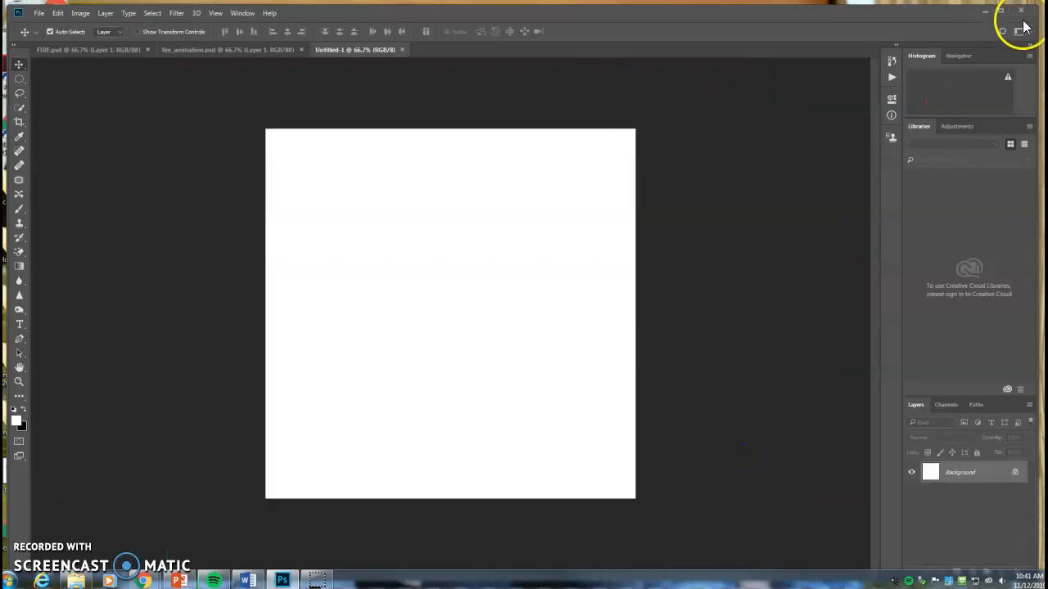
Switch to the Motion workspace, create a video timeline for the blank document and enlarge the timeline scale
click(1029, 33)
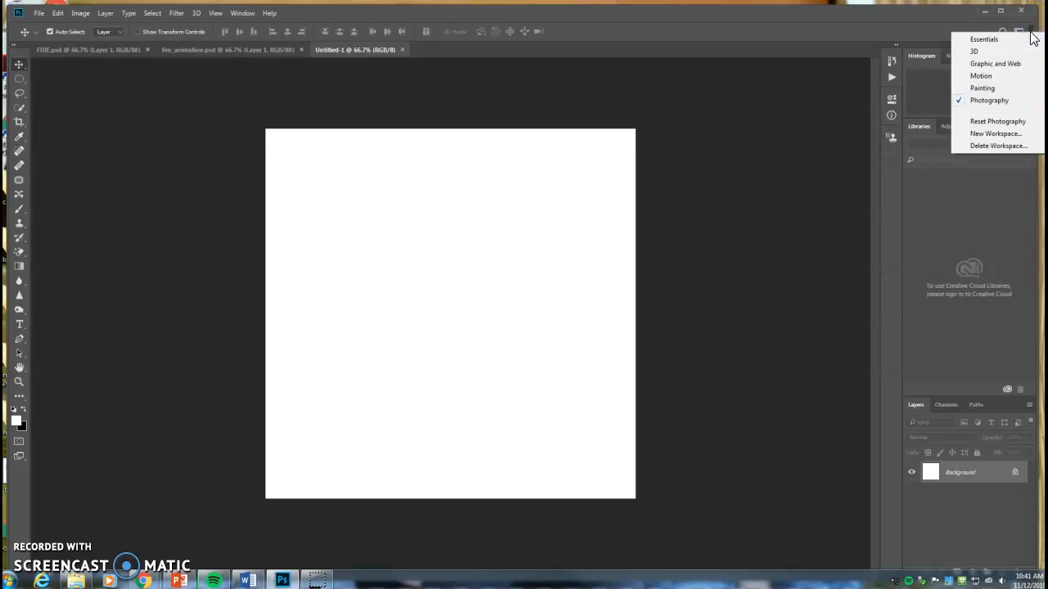
click(1002, 75)
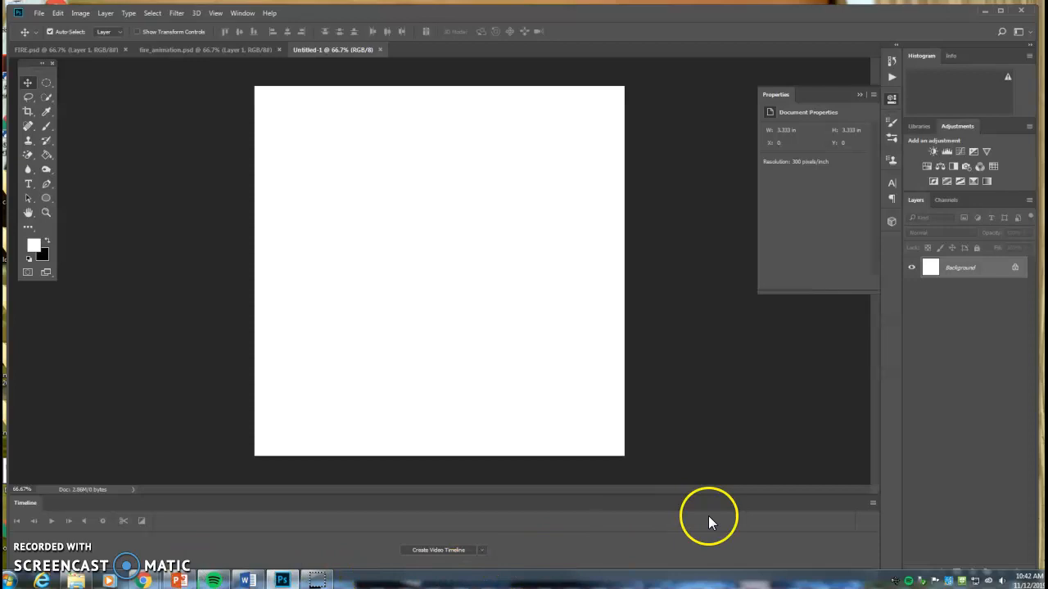
click(481, 549)
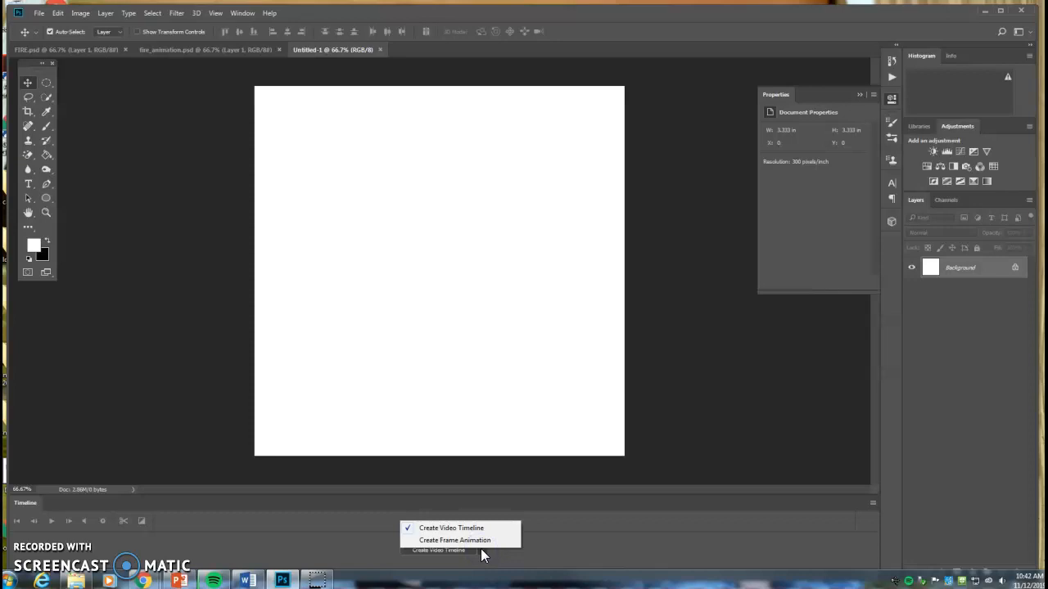
click(473, 527)
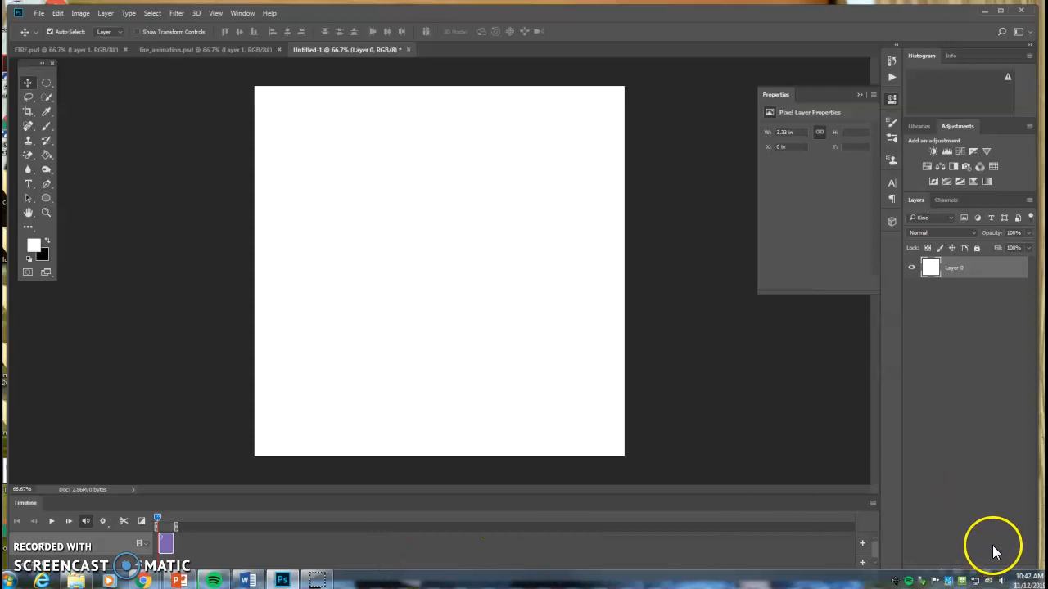
double_click(941, 12)
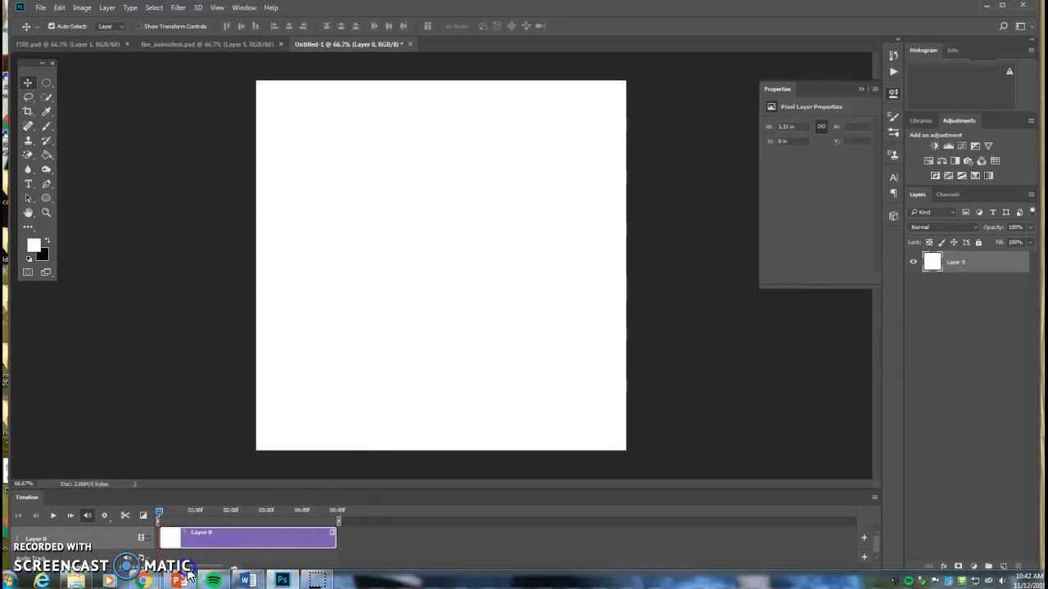
drag(187, 570, 193, 568)
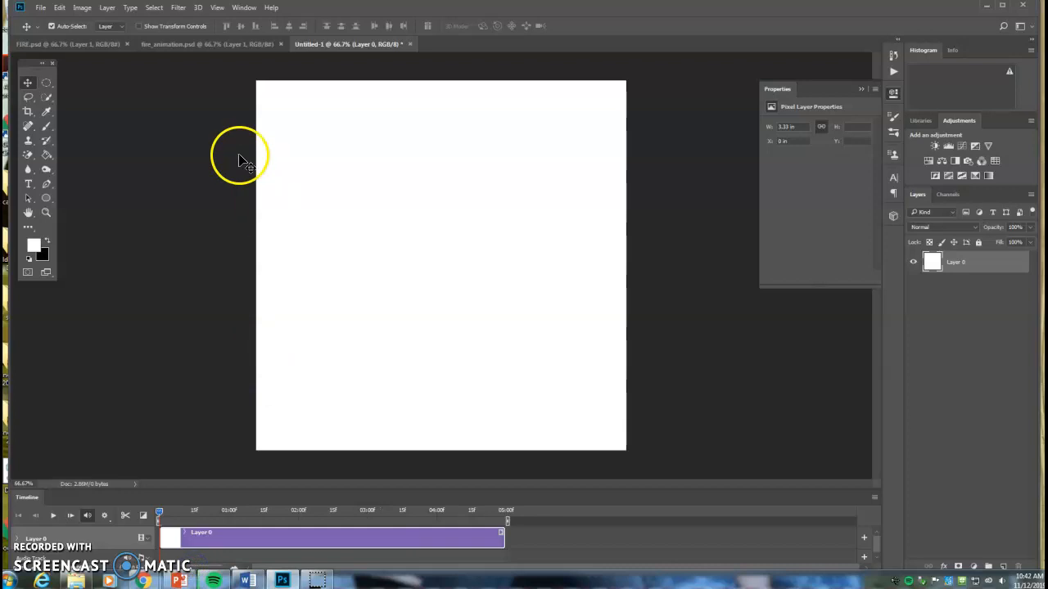
Add a new blank video layer above the white layer, keeping the playhead at the first frame
click(107, 7)
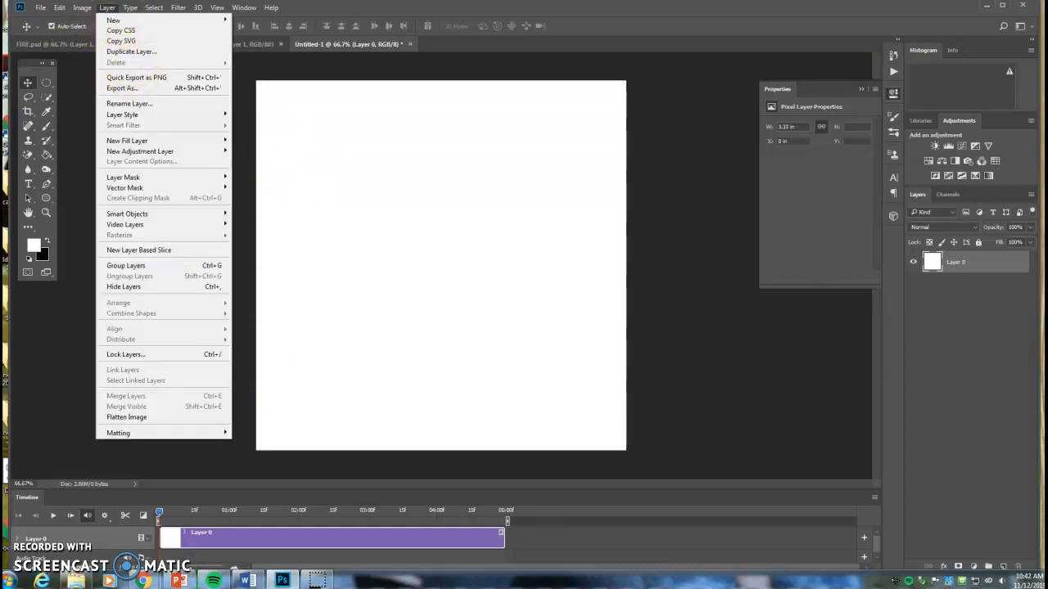
mouse_move(161, 230)
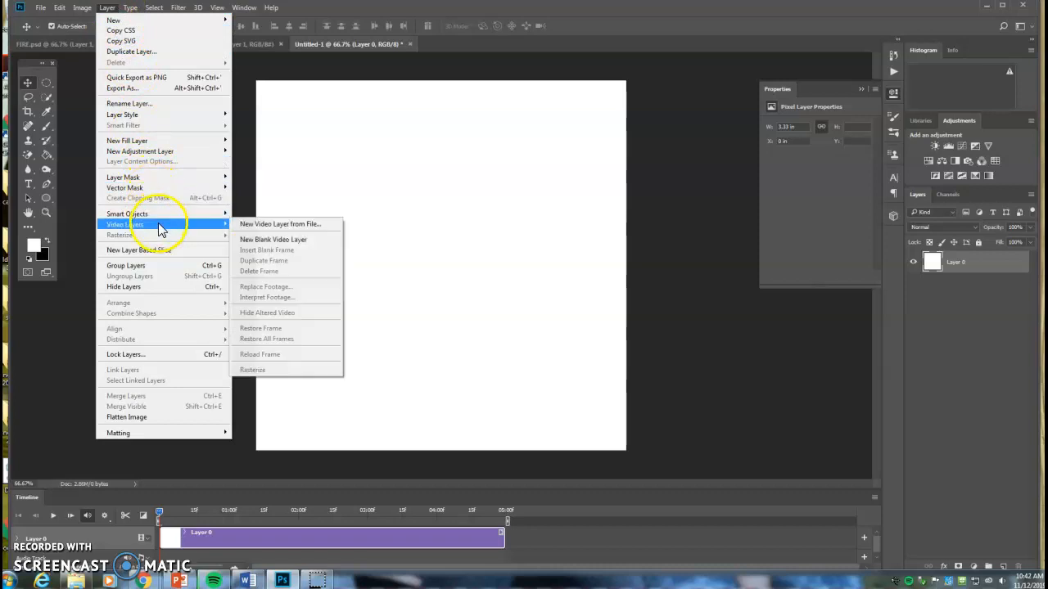
click(271, 239)
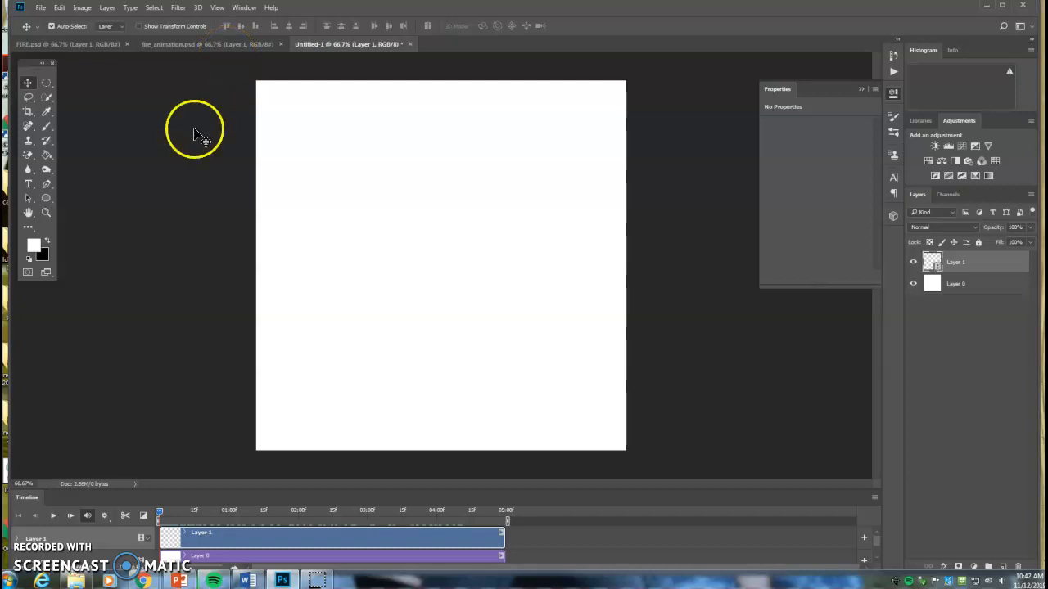
drag(158, 513, 152, 513)
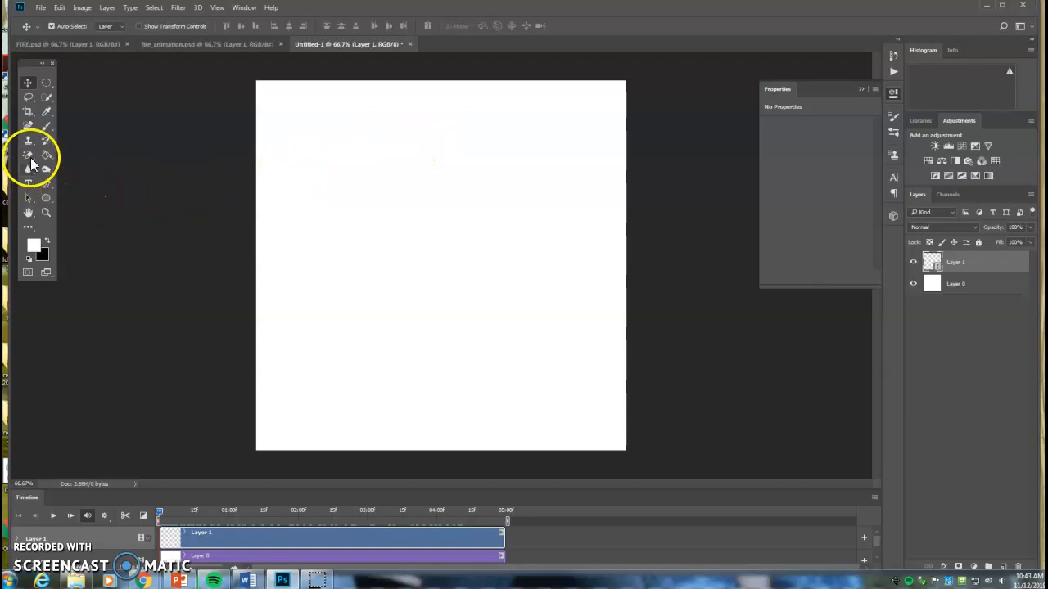
Set up the Brush tool with the wet media brush Kyle's Inkbox - Classic Cartoonist at 26 px
click(44, 129)
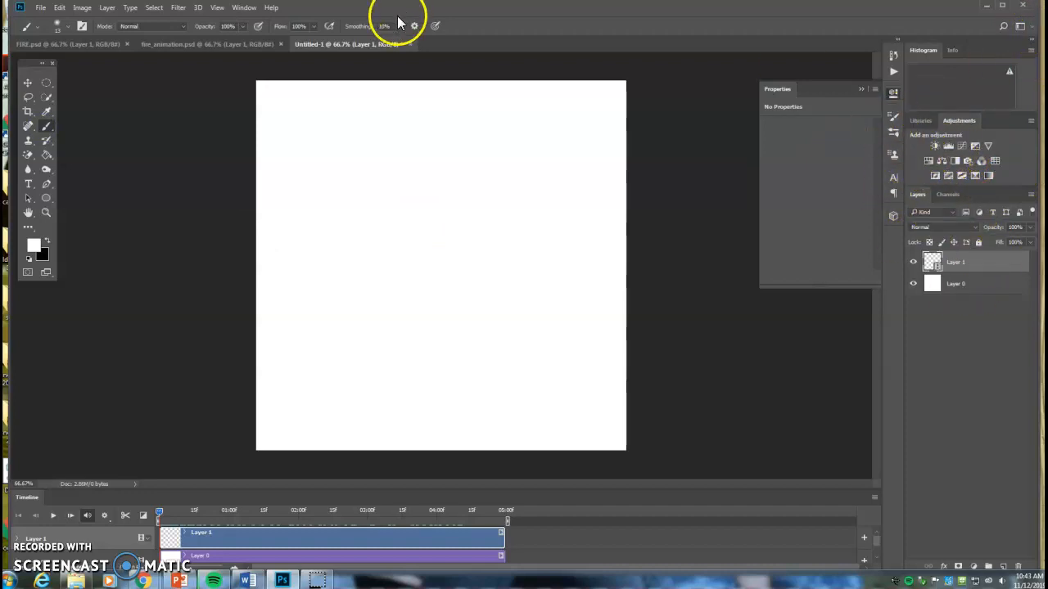
click(244, 8)
click(252, 113)
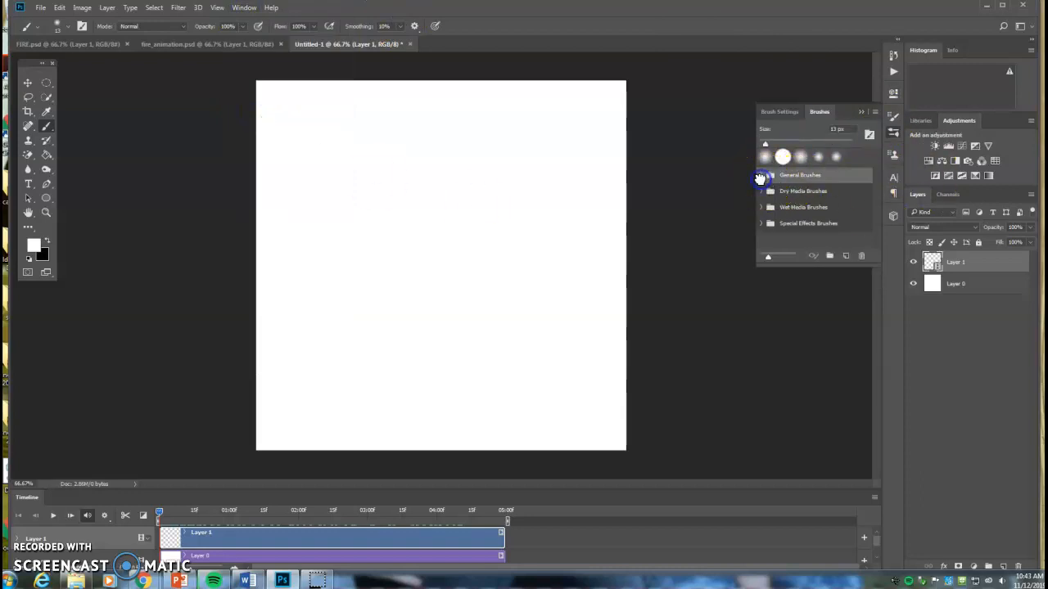
click(761, 177)
scroll(812, 204, down, 5)
scroll(812, 203, down, 5)
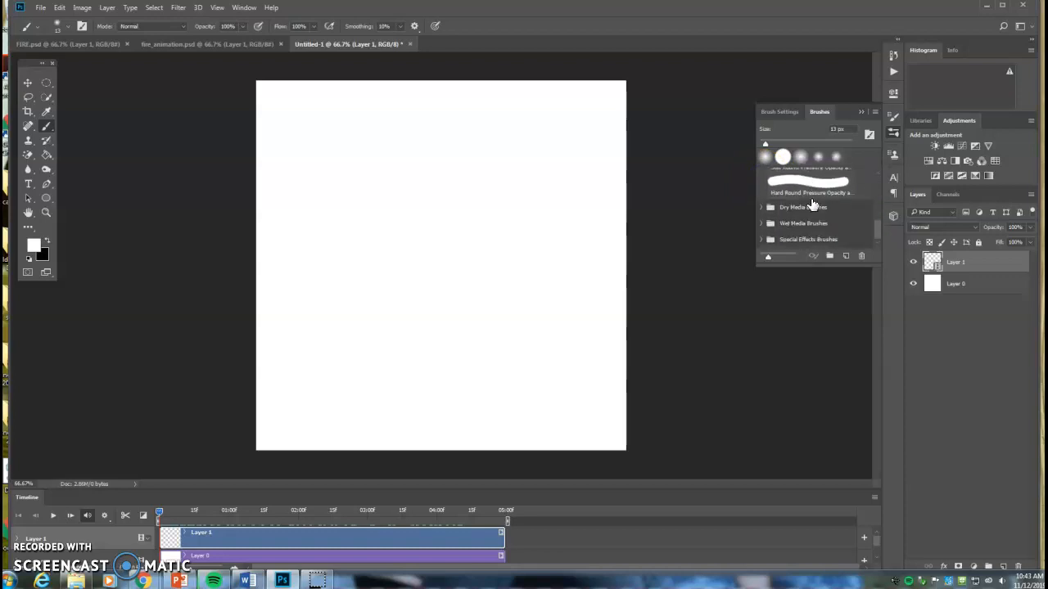
click(808, 210)
click(763, 207)
scroll(792, 223, down, 4)
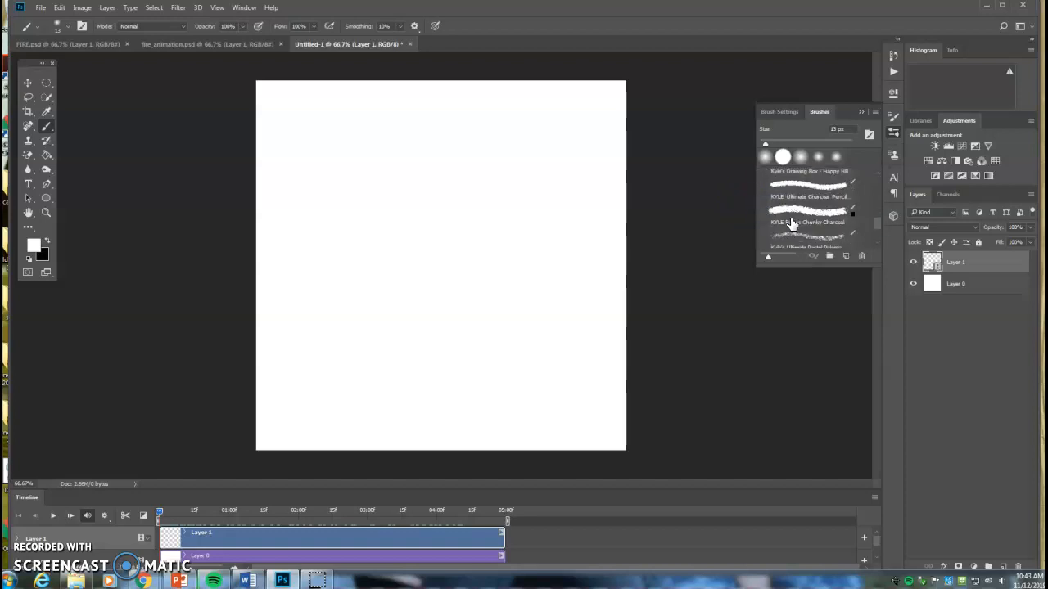
click(762, 224)
scroll(773, 225, down, 3)
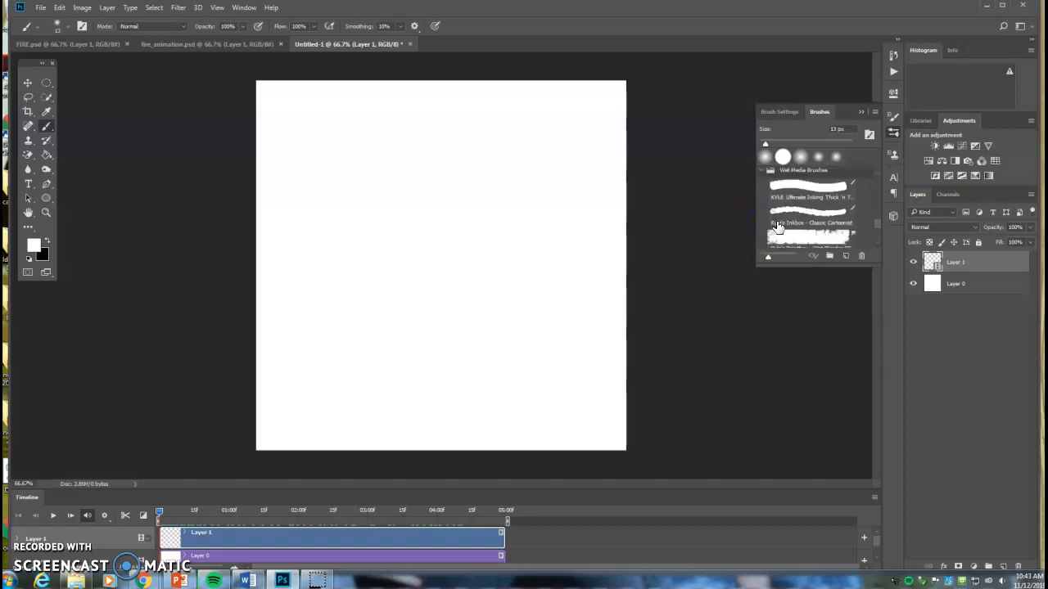
scroll(779, 227, up, 3)
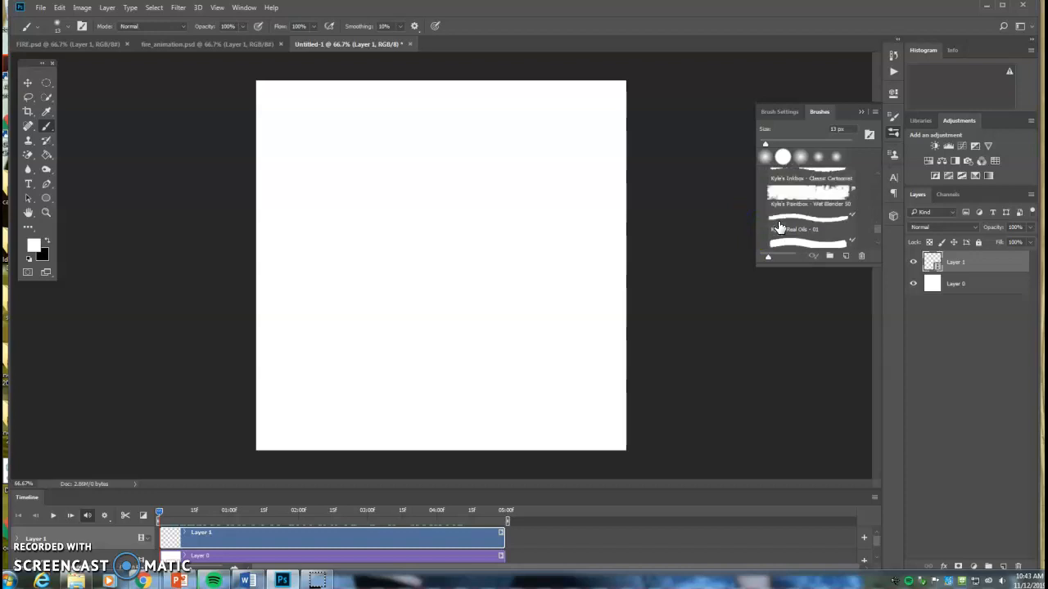
scroll(780, 228, down, 3)
scroll(779, 228, up, 4)
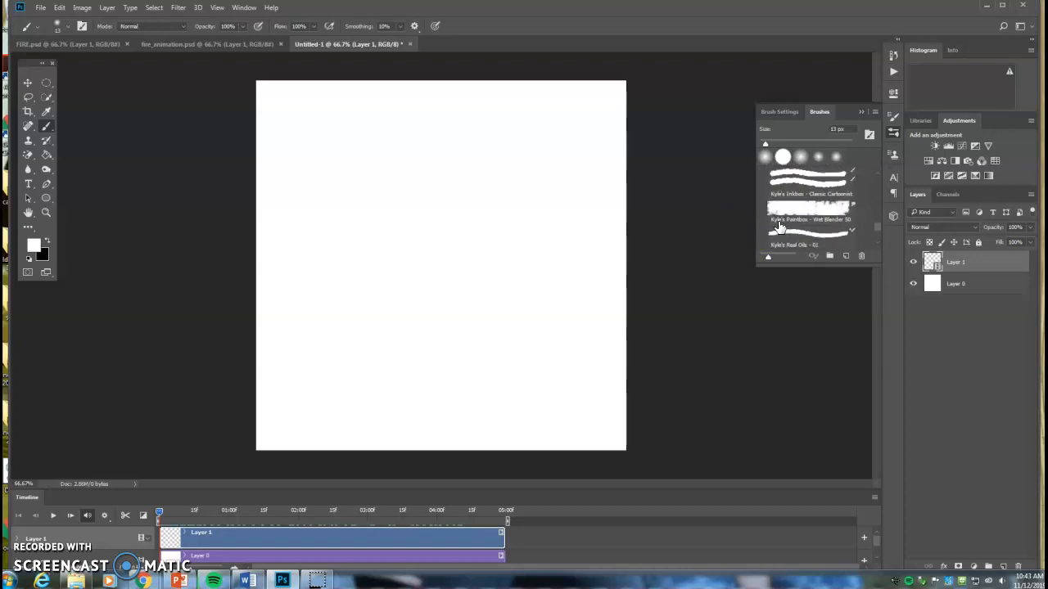
click(815, 185)
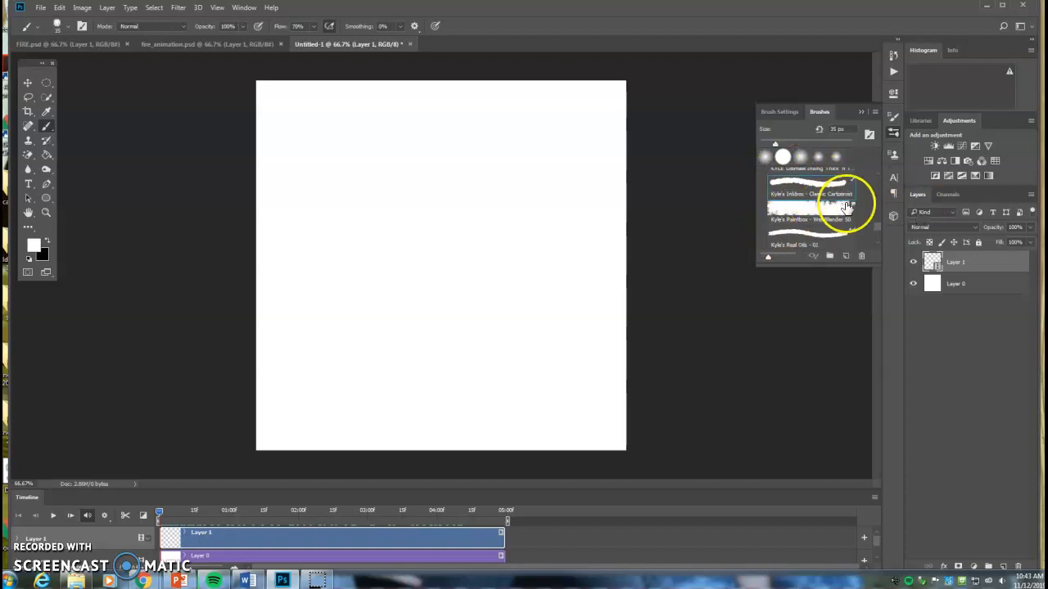
click(65, 28)
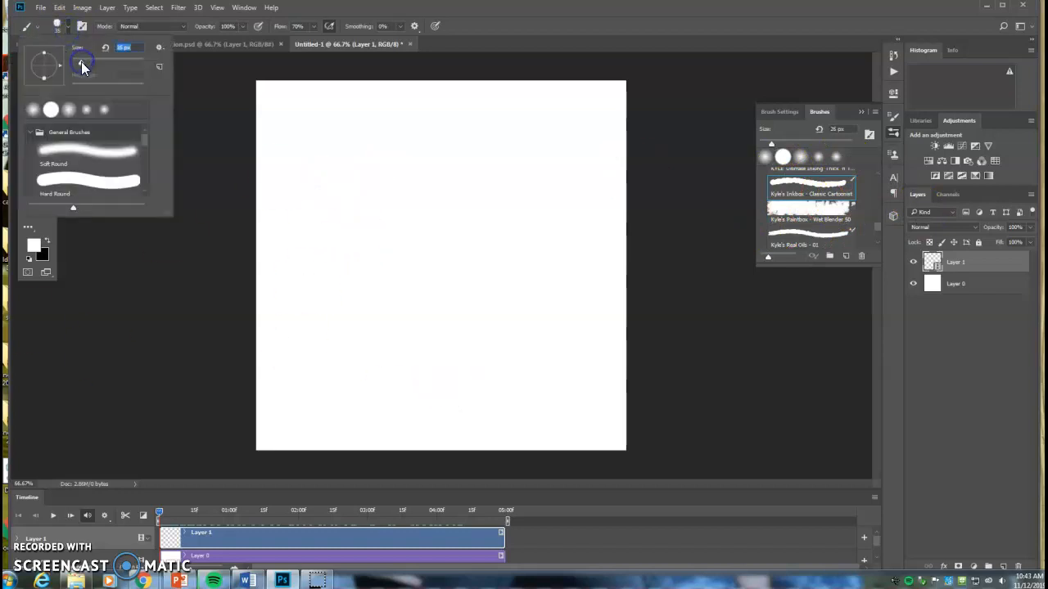
drag(353, 416, 311, 328)
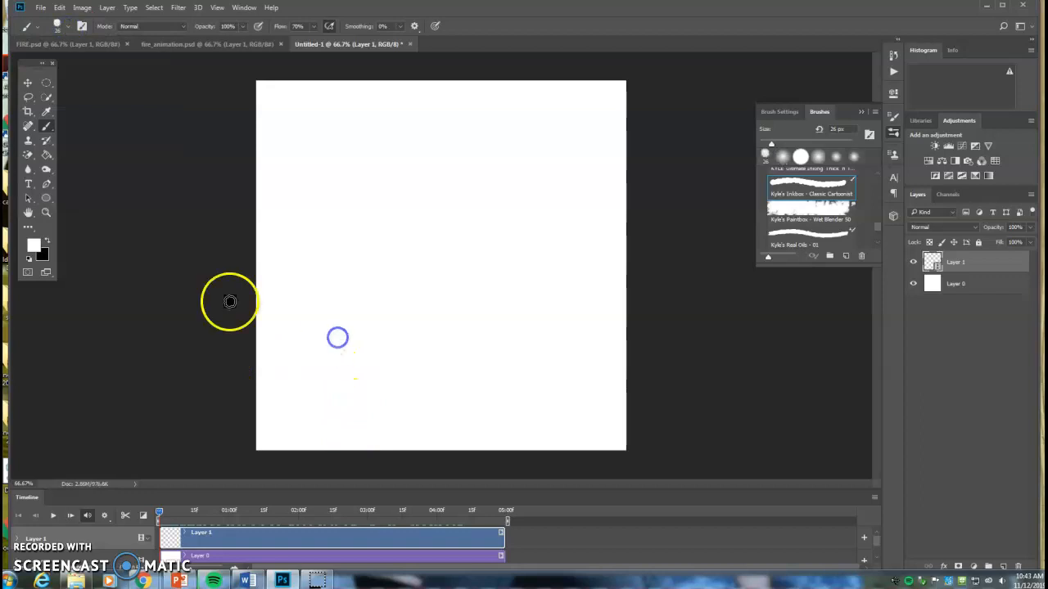
Set the foreground colour to bright red and draw a jagged flame outline on the video layer's first frame
click(33, 246)
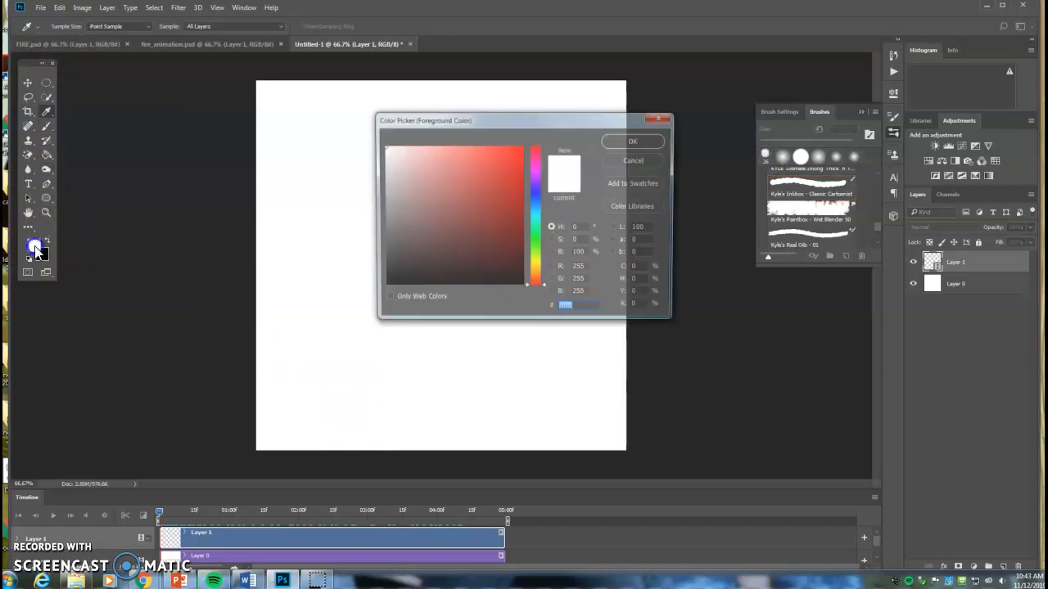
click(510, 149)
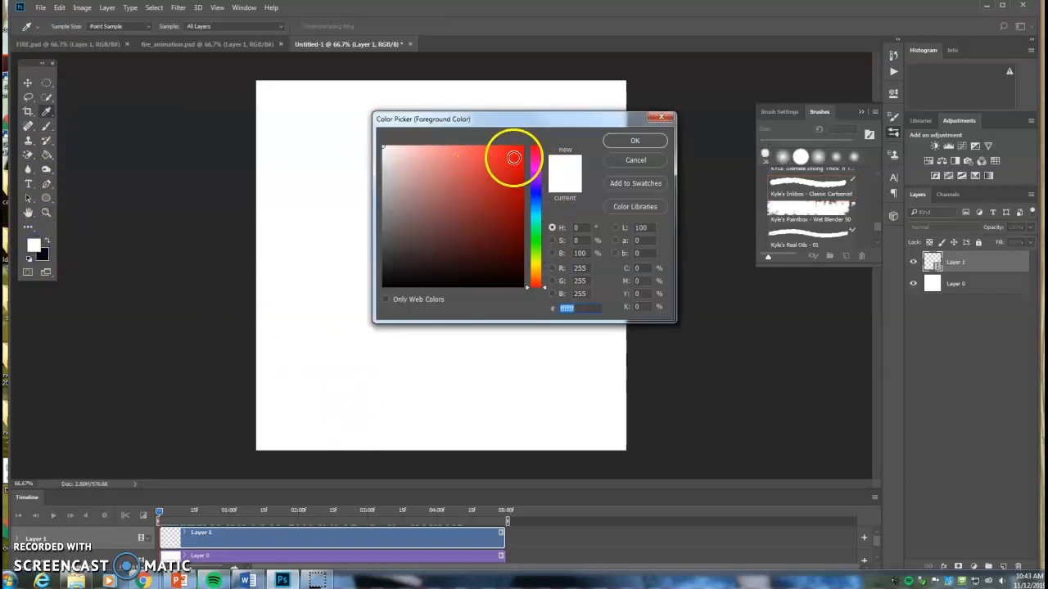
click(615, 138)
mouse_move(330, 437)
mouse_down()
mouse_move(309, 398)
mouse_move(305, 336)
mouse_move(326, 365)
mouse_move(319, 312)
mouse_move(334, 263)
mouse_move(344, 283)
mouse_move(394, 182)
mouse_move(407, 237)
mouse_move(434, 216)
mouse_move(435, 267)
mouse_move(452, 261)
mouse_move(444, 313)
mouse_move(464, 309)
mouse_move(466, 326)
mouse_move(440, 361)
mouse_move(461, 363)
mouse_move(456, 388)
mouse_move(434, 412)
mouse_up()
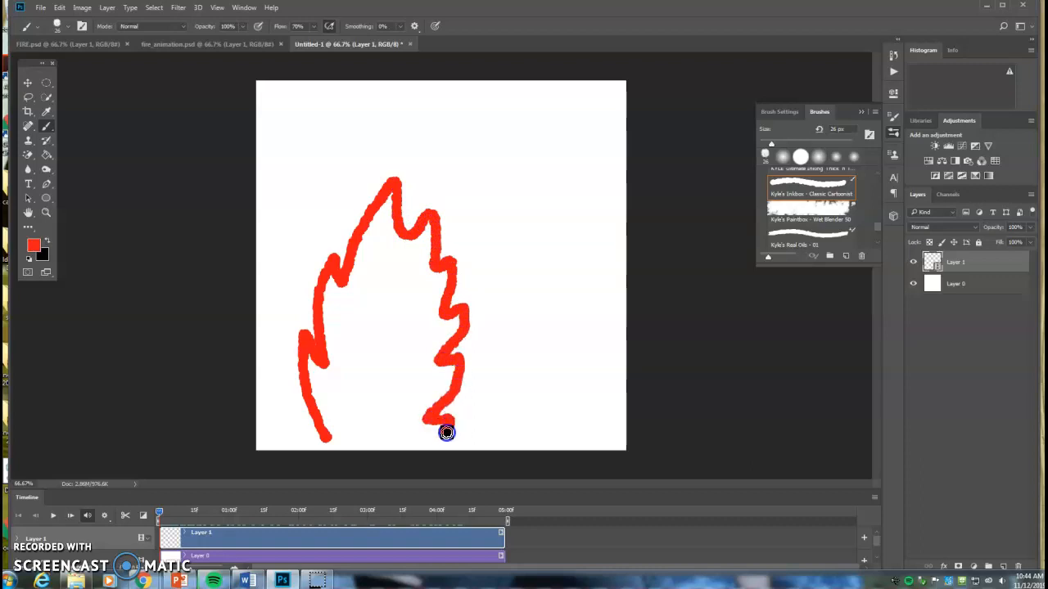
drag(311, 428, 331, 445)
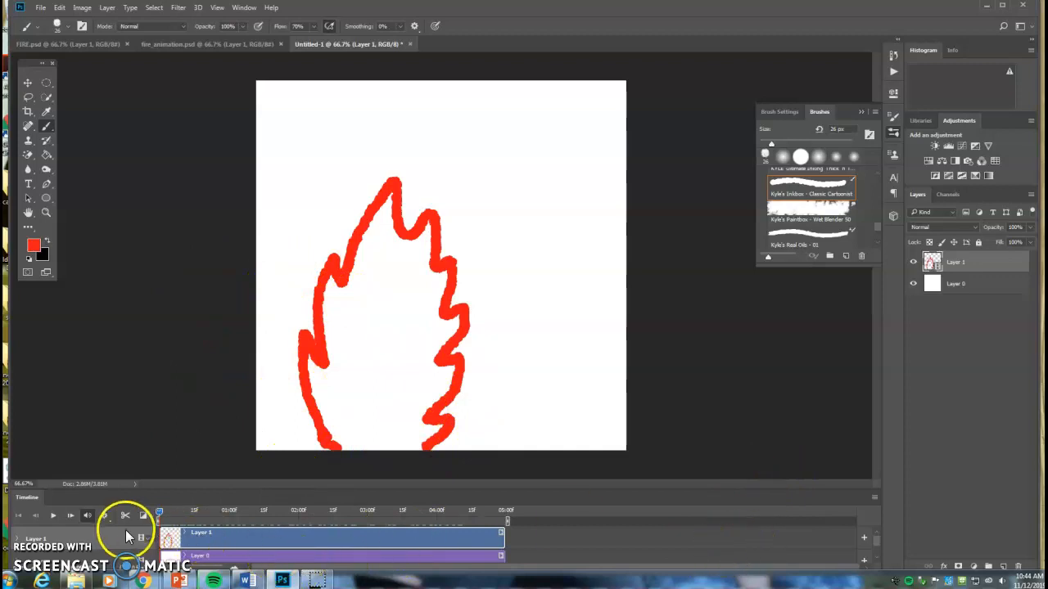
Enable onion skins and draw a narrower, shorter red flame outline on the second frame
click(873, 496)
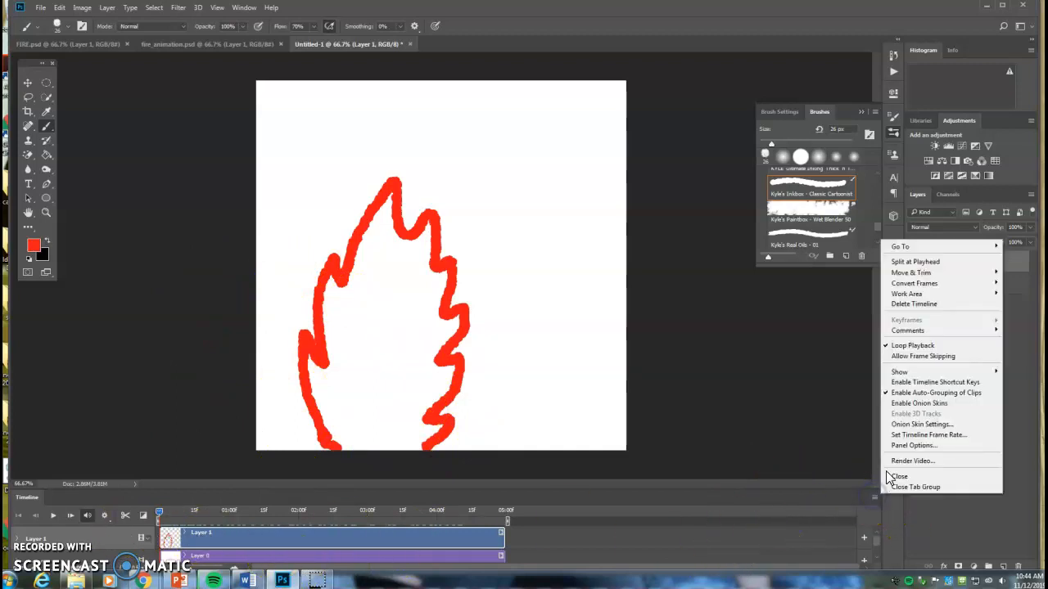
click(904, 404)
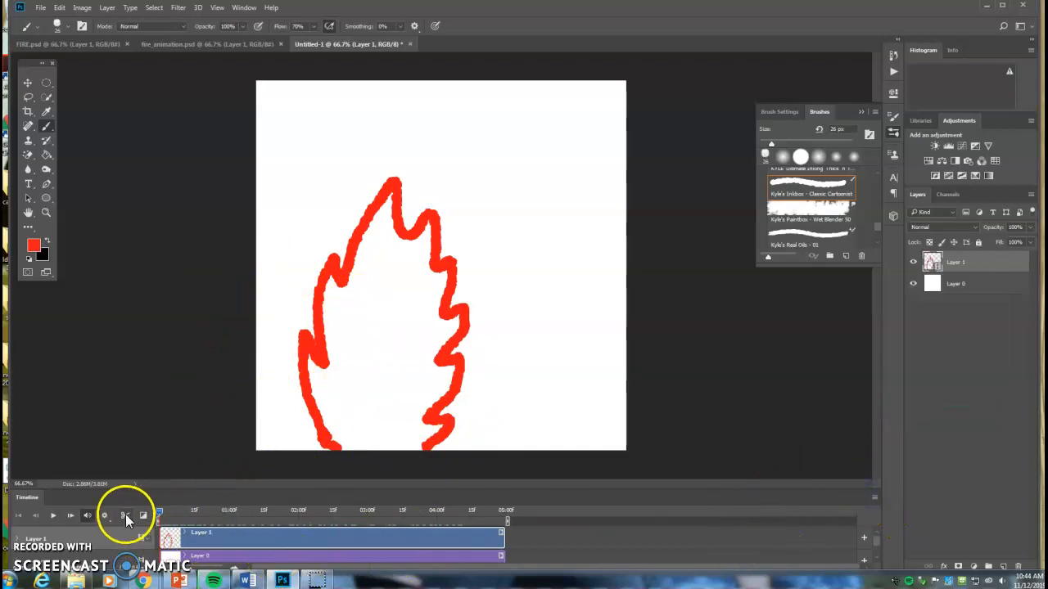
click(71, 517)
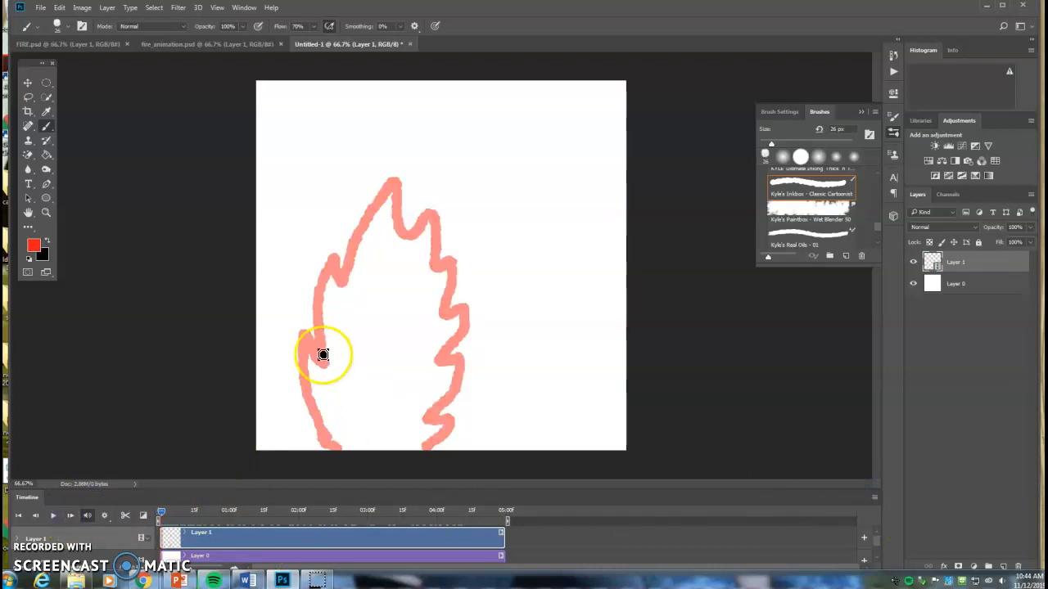
mouse_move(346, 448)
mouse_down()
mouse_move(325, 402)
mouse_move(343, 398)
mouse_move(342, 326)
mouse_move(352, 338)
mouse_move(354, 320)
mouse_move(348, 238)
mouse_move(369, 205)
mouse_move(367, 248)
mouse_move(390, 230)
mouse_move(375, 301)
mouse_move(400, 297)
mouse_move(403, 314)
mouse_move(391, 351)
mouse_move(418, 353)
mouse_move(406, 394)
mouse_move(438, 388)
mouse_move(417, 431)
mouse_move(409, 451)
mouse_up()
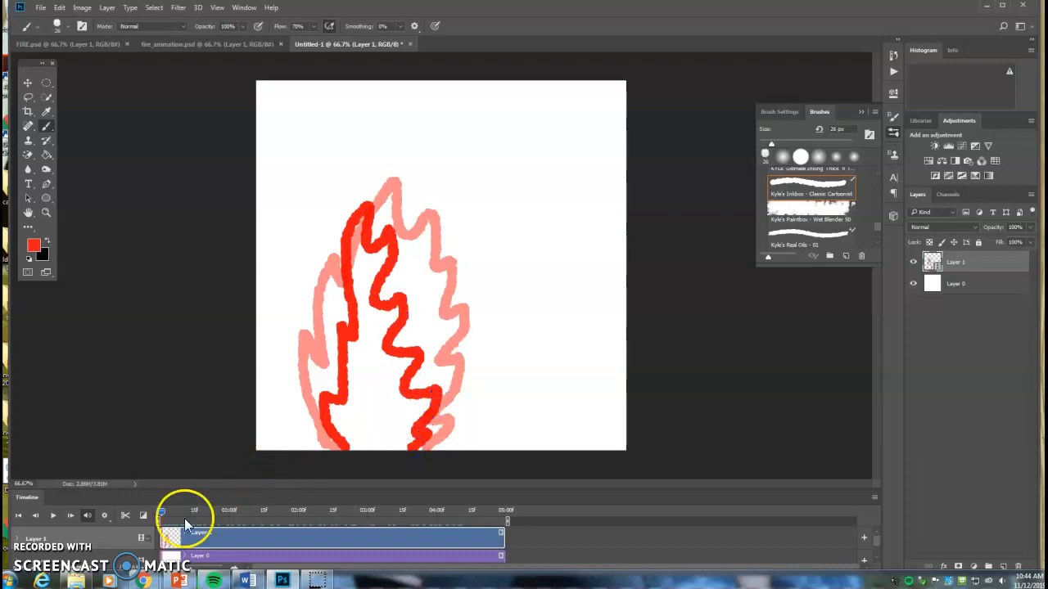
Draw a red flame outline with detached sparks beside its tip and left edge on the third frame
click(72, 517)
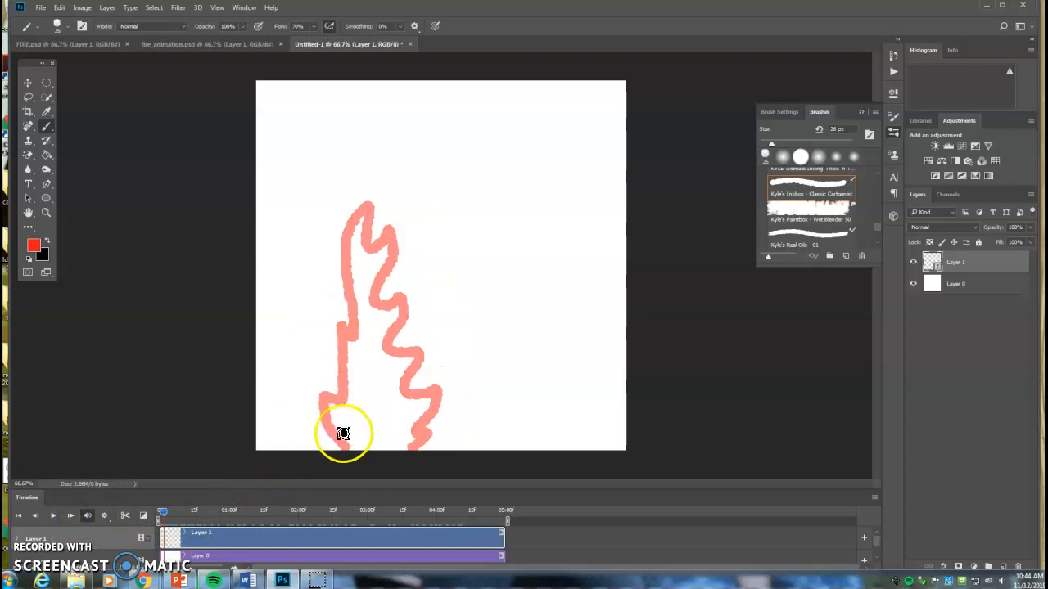
mouse_move(339, 439)
mouse_down()
mouse_move(315, 366)
mouse_move(330, 359)
mouse_move(329, 286)
mouse_move(348, 299)
mouse_move(329, 188)
mouse_move(377, 234)
mouse_move(389, 215)
mouse_move(395, 228)
mouse_move(382, 308)
mouse_move(397, 314)
mouse_move(429, 285)
mouse_move(426, 346)
mouse_move(440, 351)
mouse_move(435, 385)
mouse_move(451, 386)
mouse_move(446, 415)
mouse_move(416, 442)
mouse_up()
mouse_move(393, 184)
mouse_down()
mouse_move(390, 149)
mouse_move(388, 180)
mouse_up()
drag(315, 262, 306, 244)
Draw a taller, wider red flame outline with several jagged tongues on the fourth frame
click(70, 514)
mouse_move(340, 453)
mouse_down()
mouse_move(321, 422)
mouse_move(289, 319)
mouse_move(301, 297)
mouse_move(319, 300)
mouse_move(308, 217)
mouse_move(339, 238)
mouse_move(368, 145)
mouse_move(369, 191)
mouse_move(388, 215)
mouse_move(421, 186)
mouse_move(429, 212)
mouse_move(412, 270)
mouse_move(452, 256)
mouse_move(446, 338)
mouse_move(466, 335)
mouse_move(459, 381)
mouse_move(468, 382)
mouse_move(458, 414)
mouse_move(418, 438)
mouse_up()
click(317, 449)
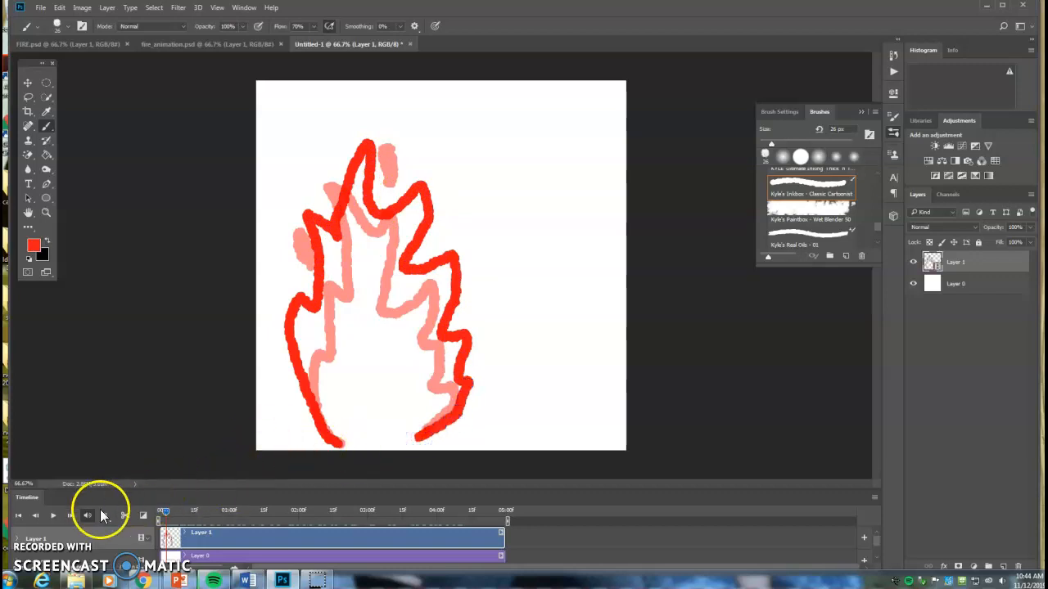
Draw a much narrower red flame outline with a thin vertical tip on the fifth frame
click(70, 515)
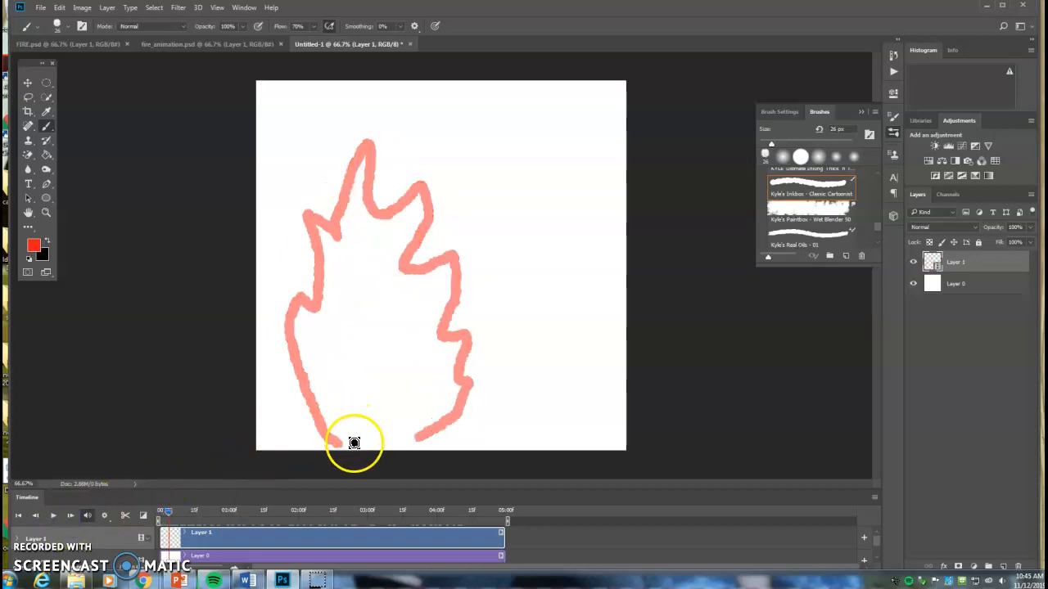
drag(342, 444, 318, 350)
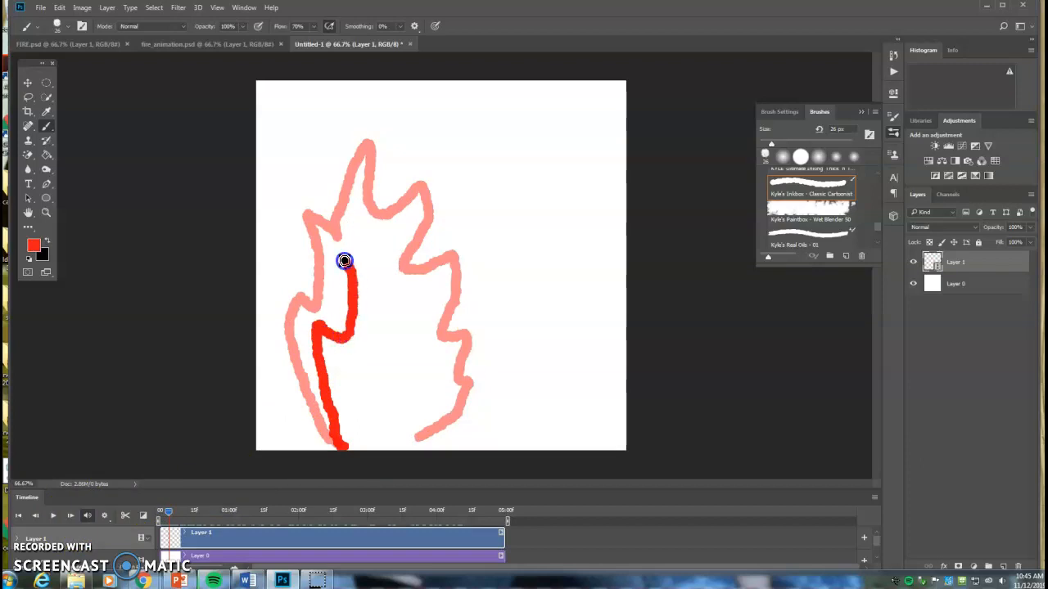
drag(366, 201, 373, 287)
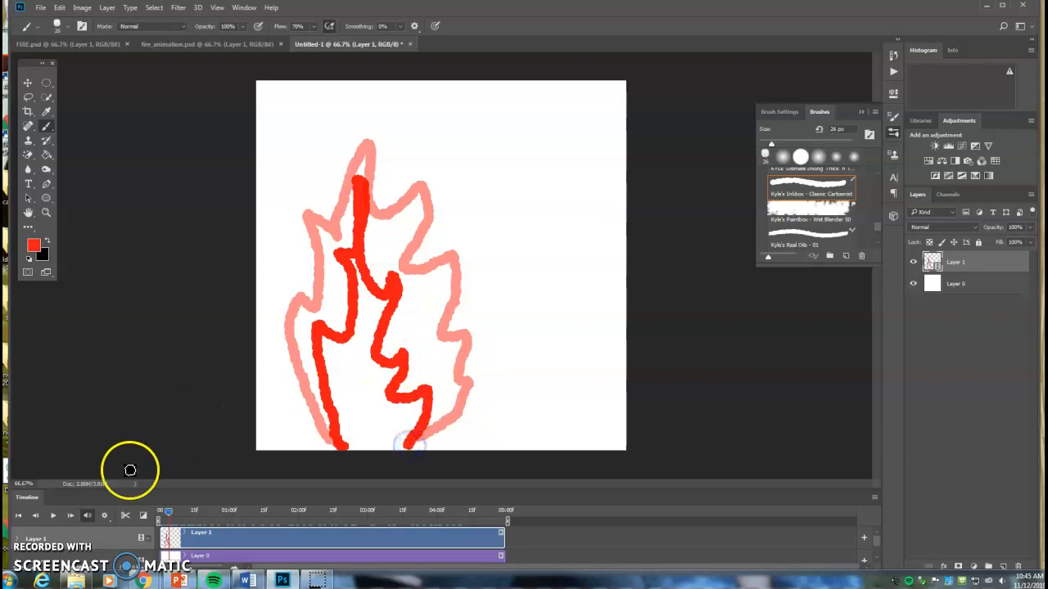
Draw a wider flame outline with curled tongues on the sixth frame and one with a left-leaning tip on the seventh
click(71, 515)
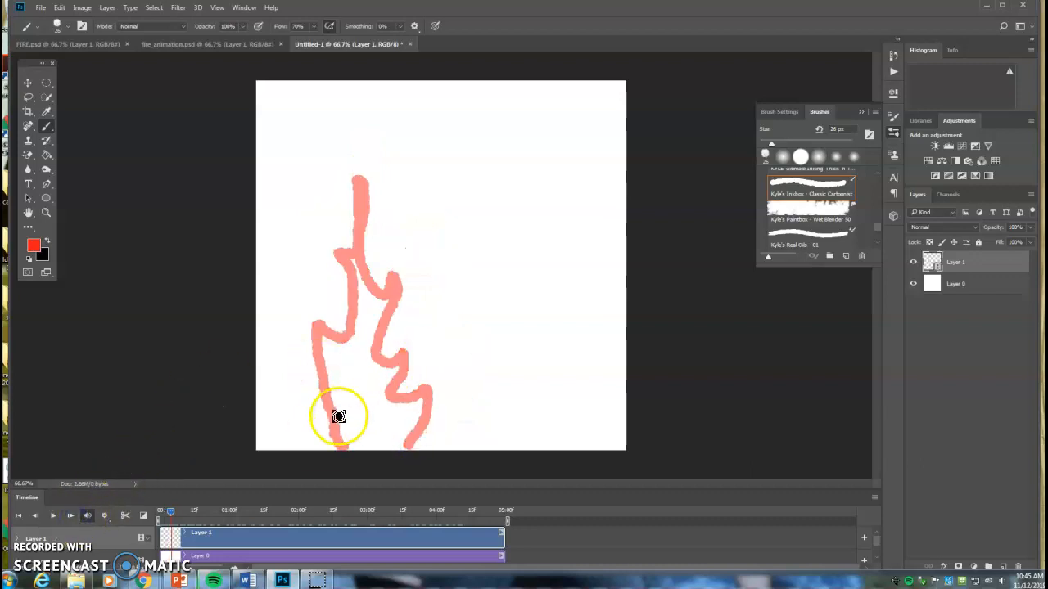
drag(321, 443, 303, 365)
mouse_move(324, 400)
mouse_down()
mouse_move(338, 375)
mouse_move(329, 318)
mouse_move(295, 282)
mouse_move(331, 284)
mouse_move(336, 207)
mouse_move(353, 162)
mouse_move(369, 158)
mouse_move(362, 221)
mouse_move(386, 201)
mouse_move(398, 219)
mouse_move(387, 264)
mouse_move(439, 307)
mouse_up()
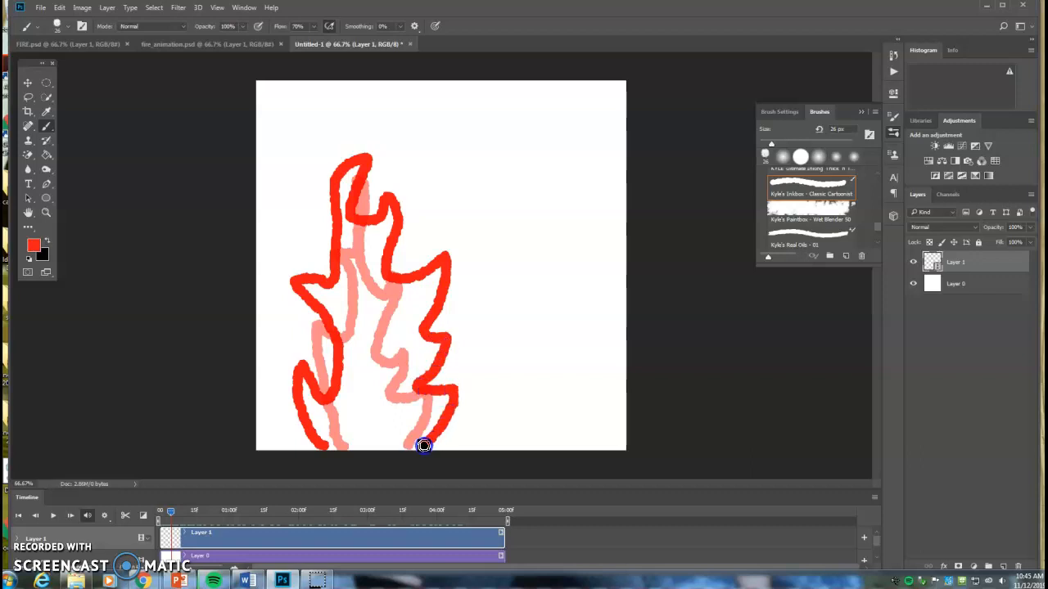
click(70, 514)
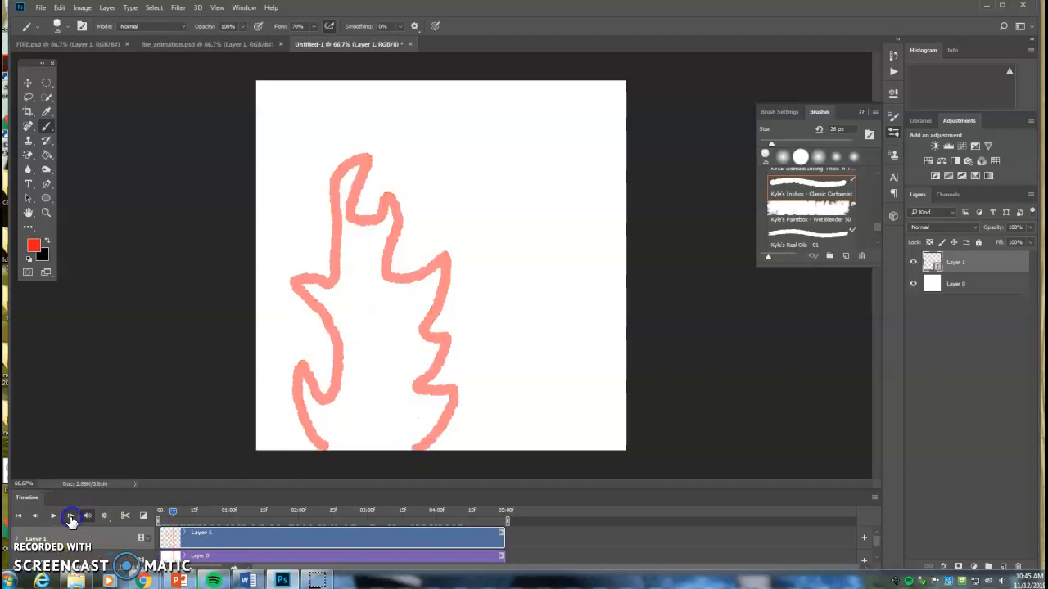
mouse_move(326, 445)
mouse_down()
mouse_move(303, 435)
mouse_move(287, 400)
mouse_move(301, 364)
mouse_move(326, 378)
mouse_move(329, 320)
mouse_move(356, 313)
mouse_move(318, 187)
mouse_move(363, 253)
mouse_move(380, 304)
mouse_move(405, 239)
mouse_move(420, 282)
mouse_move(463, 242)
mouse_move(418, 366)
mouse_up()
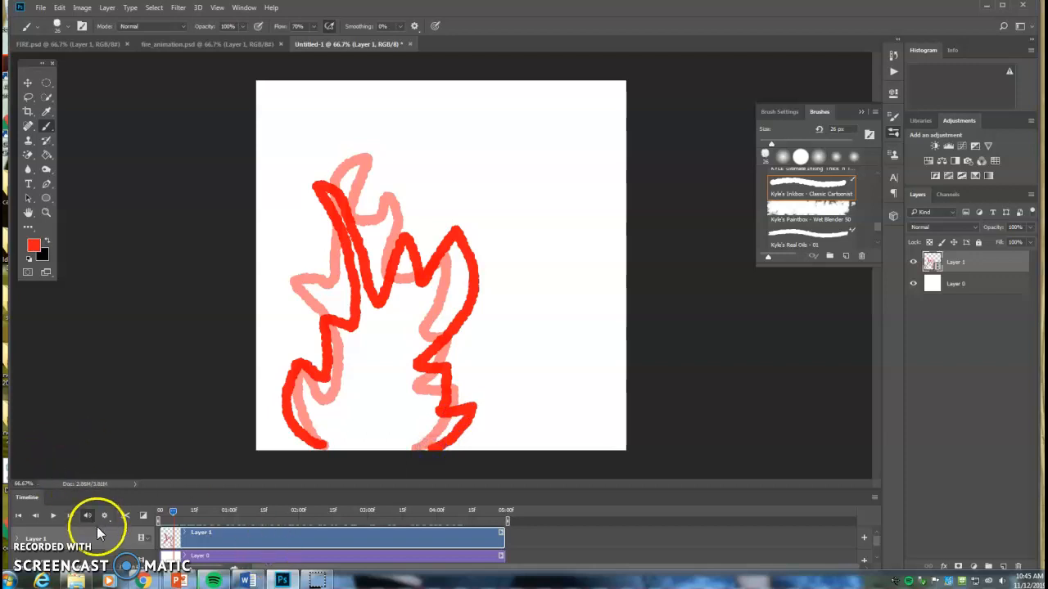
Shorten the work area to the drawn frames and play the flame animation from the start
click(70, 515)
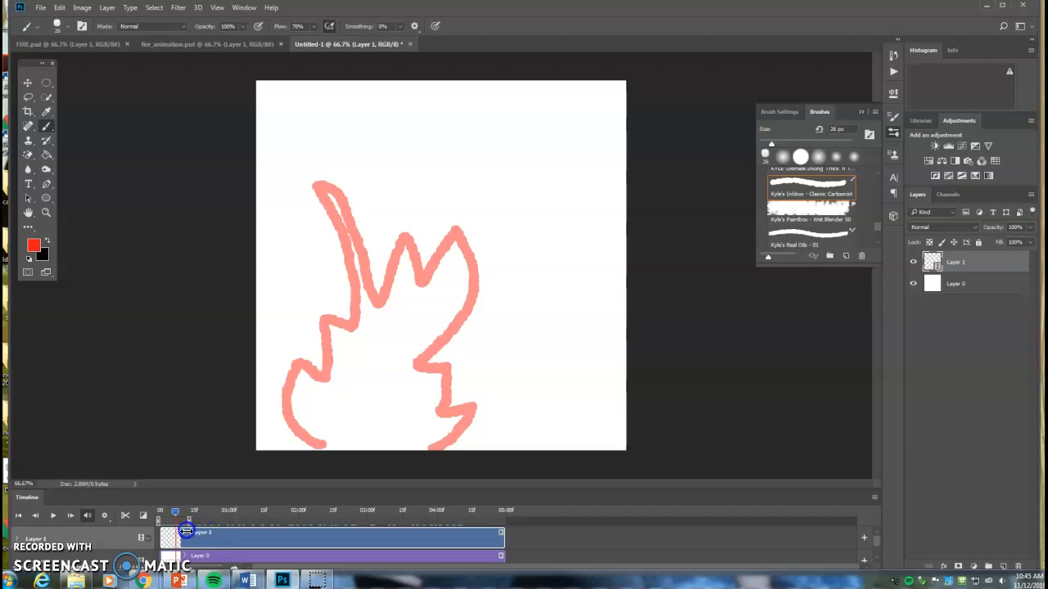
mouse_move(154, 510)
mouse_down()
mouse_move(197, 518)
mouse_move(156, 516)
mouse_up()
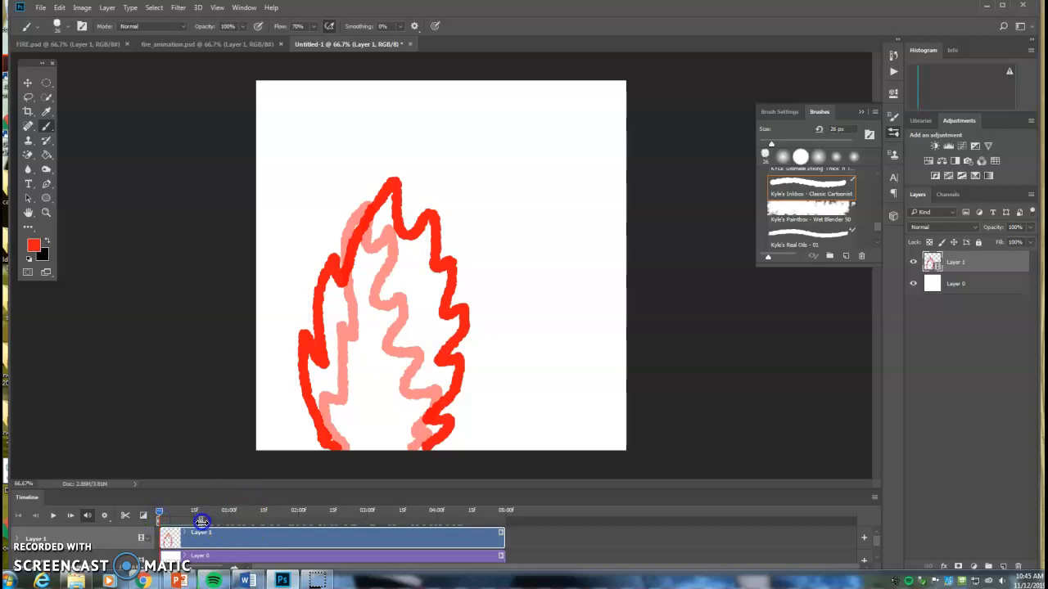
click(53, 515)
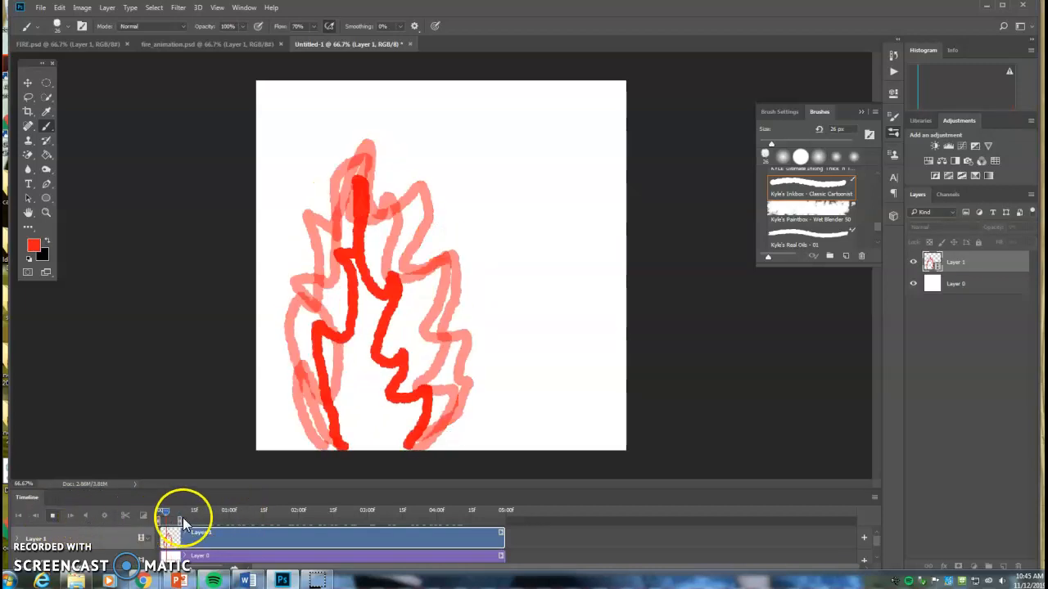
click(56, 515)
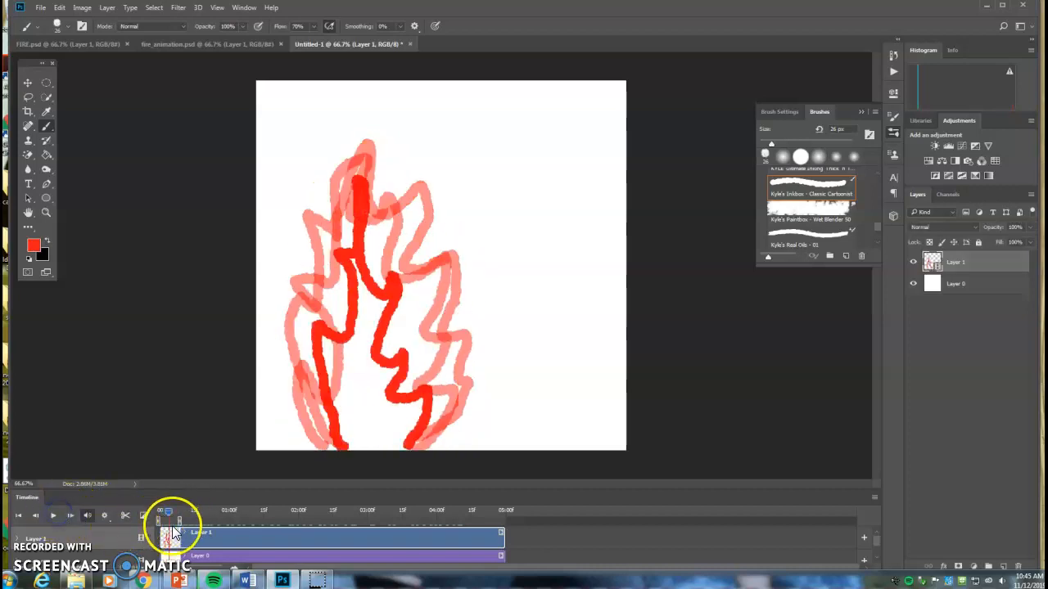
Slow the video layer to about 45% speed, refit the work area to the drawn frames and preview the animation
right_click(232, 548)
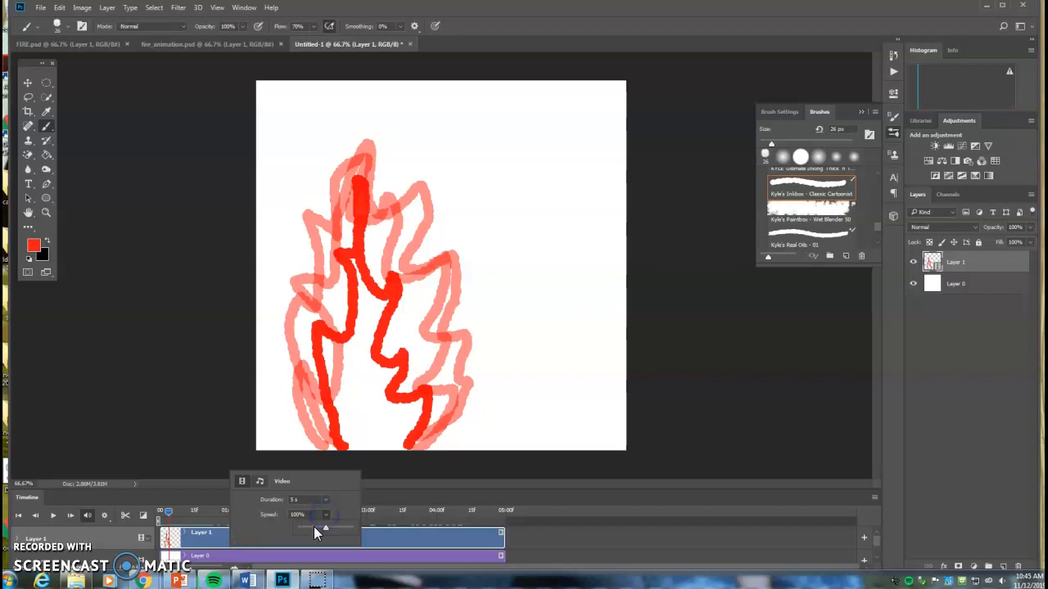
drag(308, 532, 304, 532)
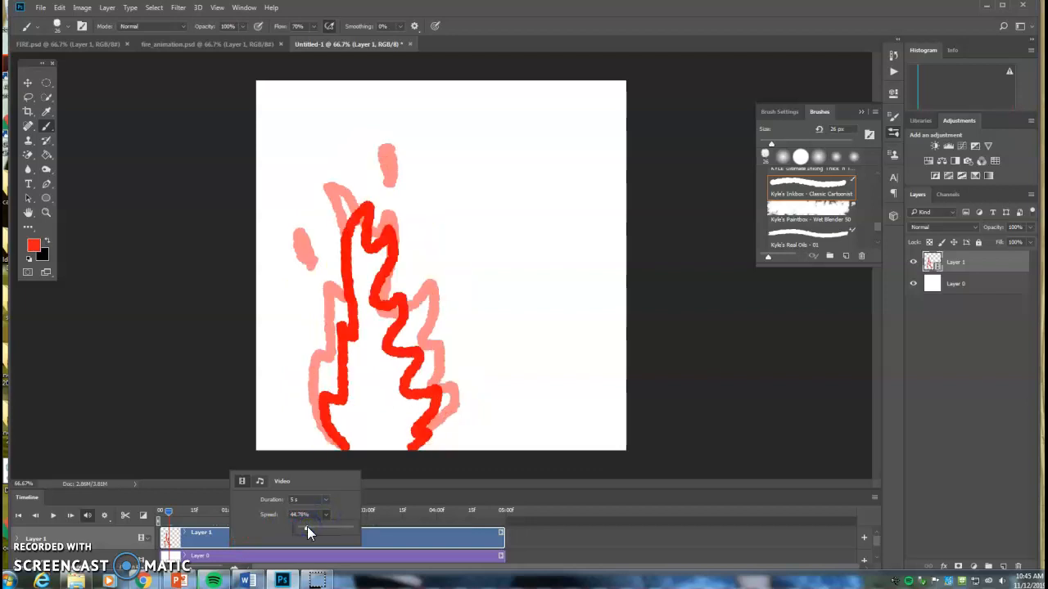
click(164, 508)
drag(167, 514, 201, 516)
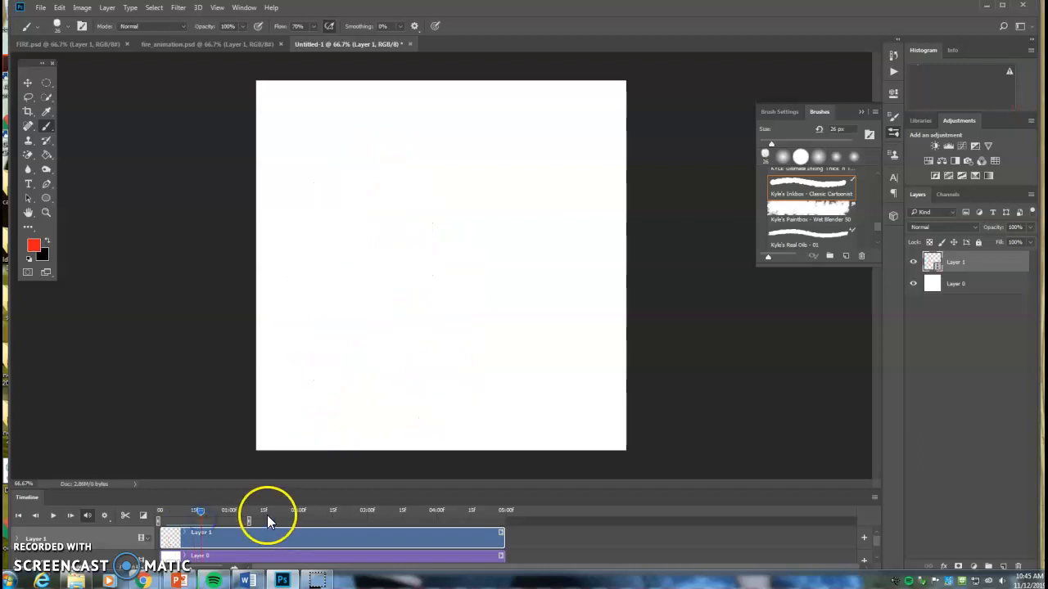
click(54, 515)
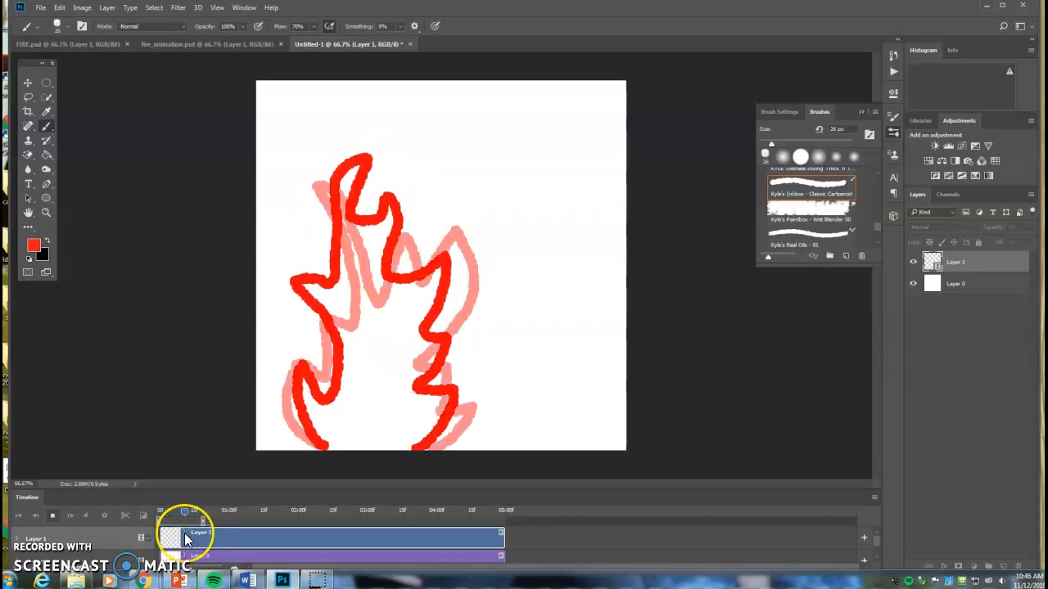
click(54, 516)
Set the flame video layer's speed to 25%
right_click(184, 538)
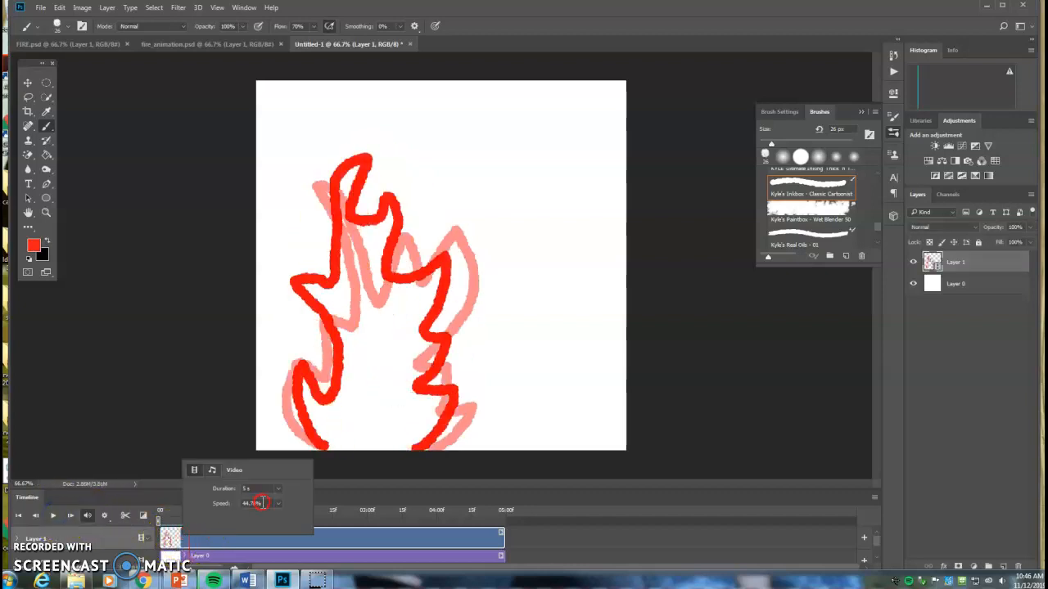
text(25)
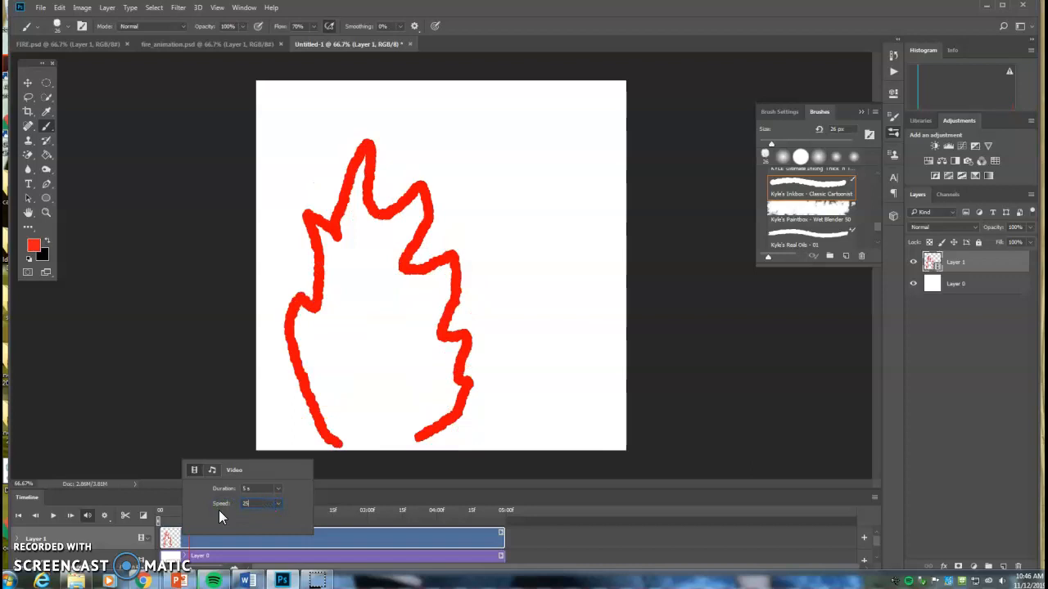
click(167, 500)
End the work area at the last drawn frame, just before the one-second mark, and preview the slowed flame animation
click(209, 521)
drag(189, 511, 222, 516)
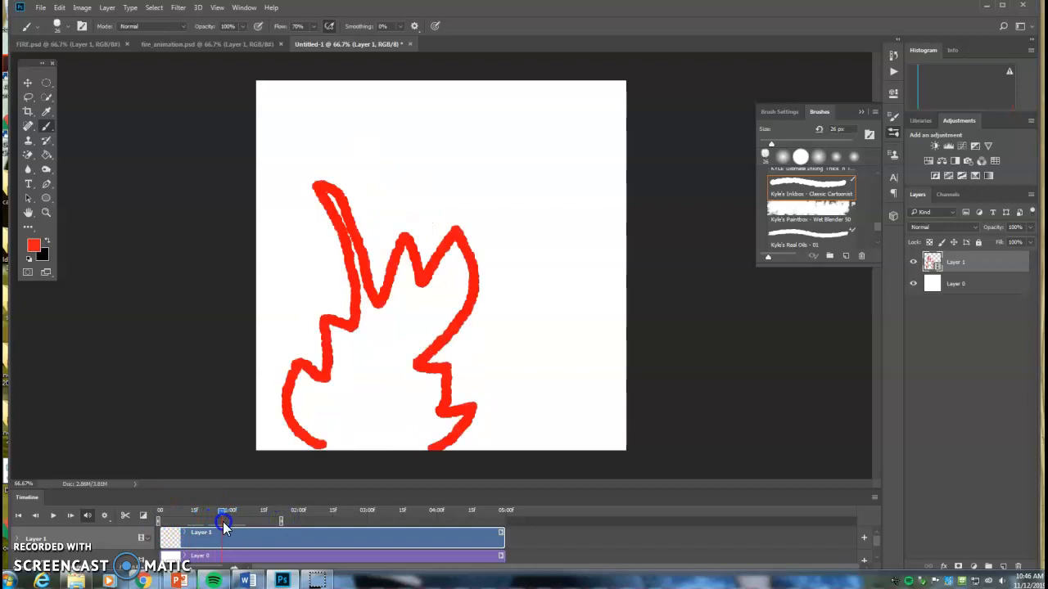
drag(281, 521, 269, 525)
click(52, 516)
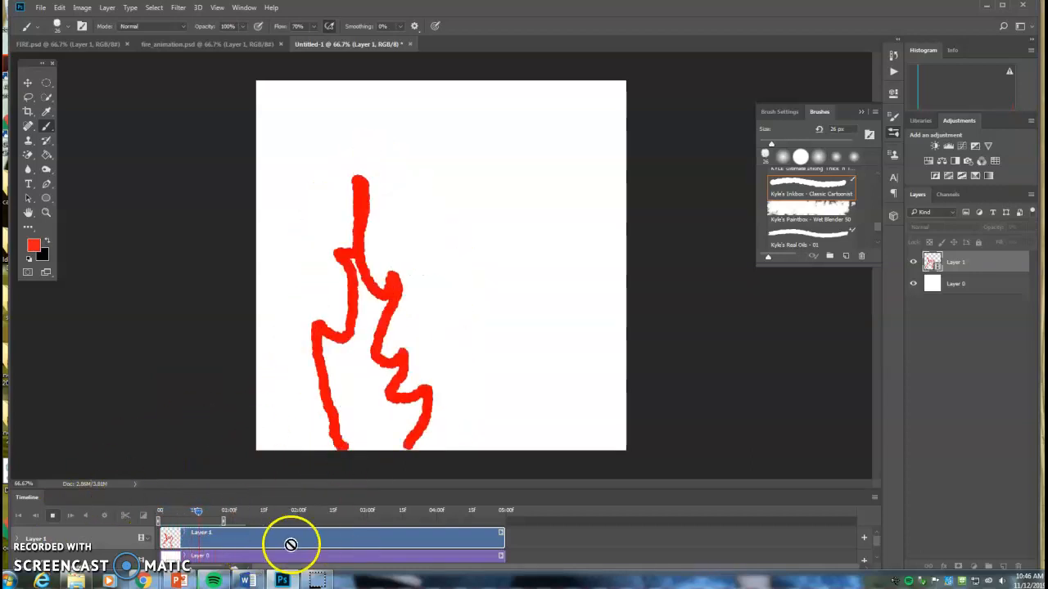
click(52, 514)
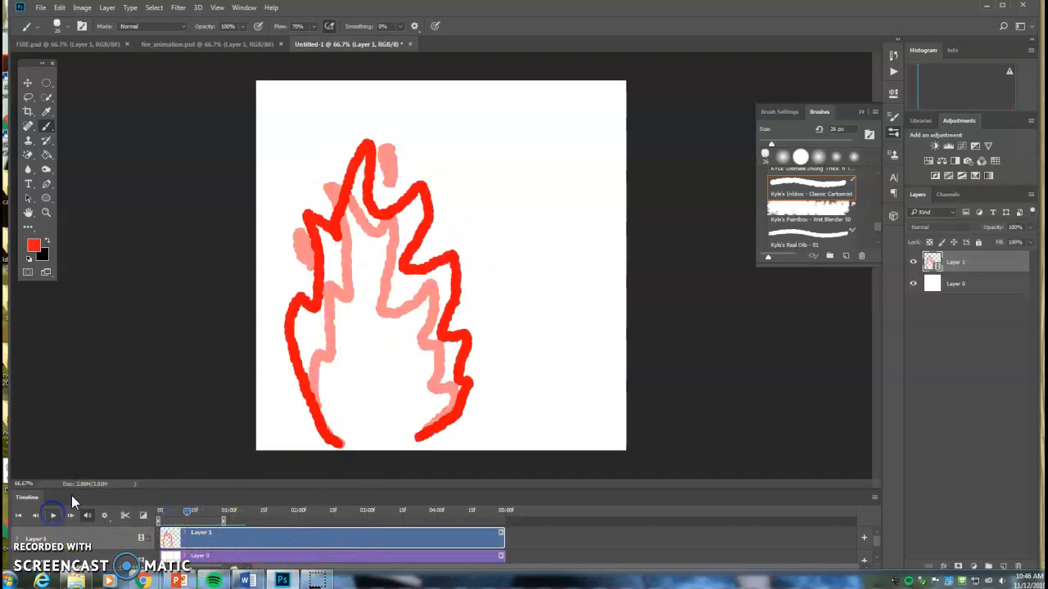
Switch to the fire_animation.psd document and look through its layer tracks in the timeline
click(219, 44)
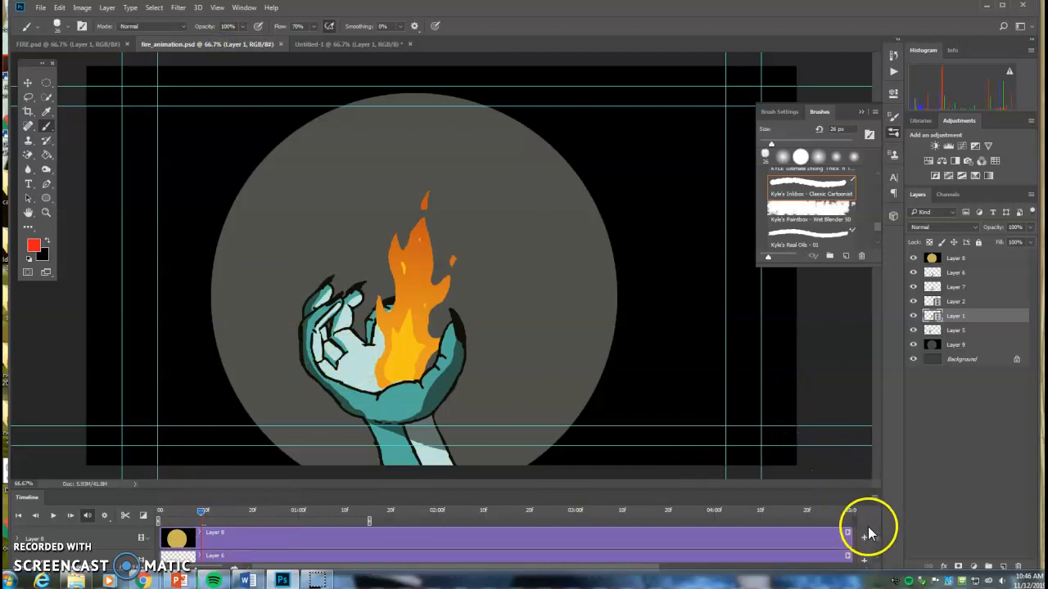
scroll(876, 555, down, 2)
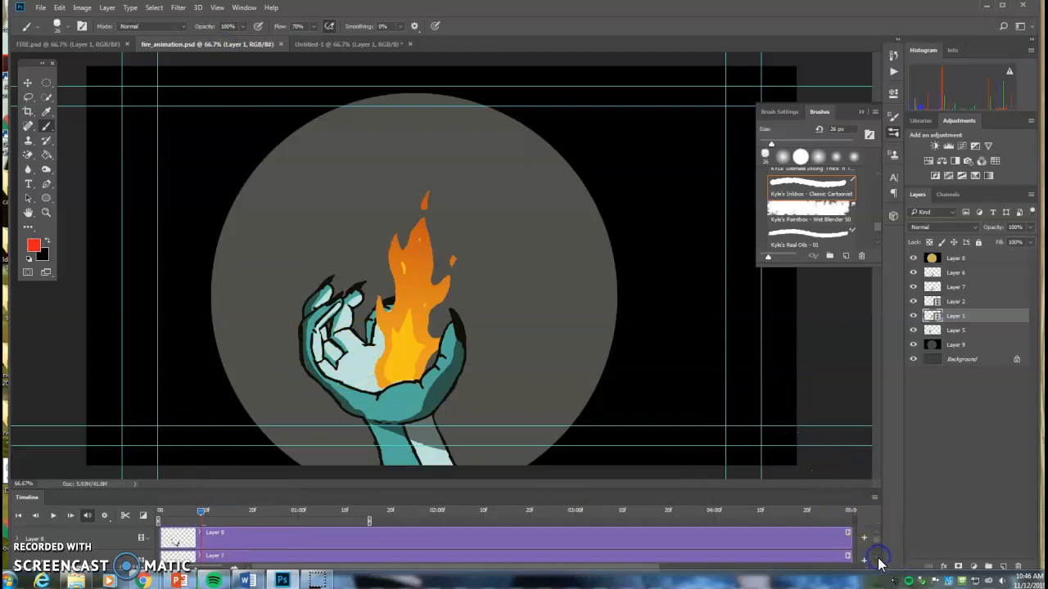
scroll(878, 563, down, 2)
click(400, 560)
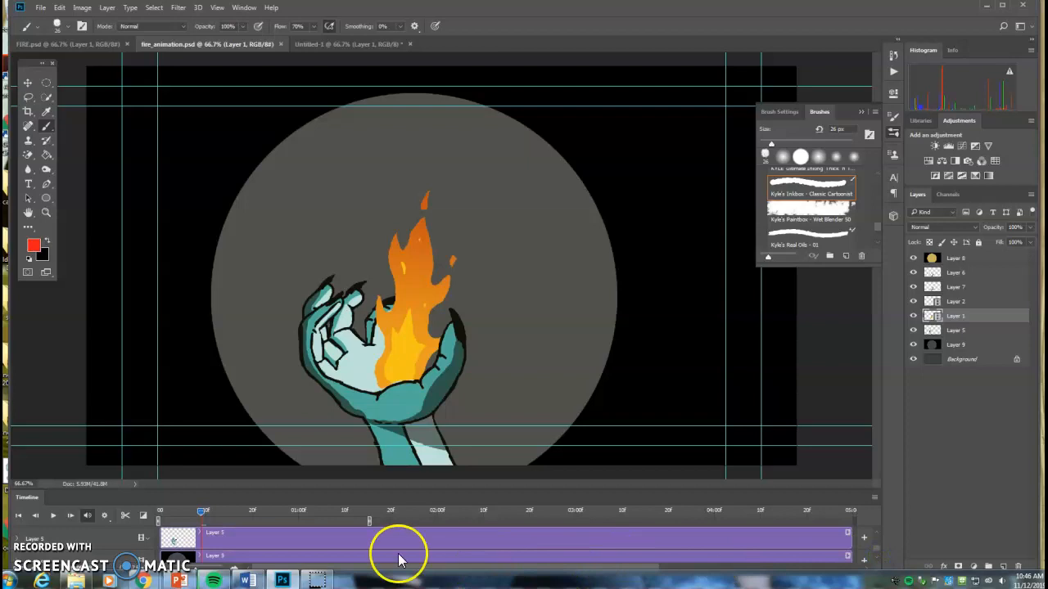
Toggle Layers 5, 7, 6, 8 and 9 off and back on to examine what each contributes to the scene
click(914, 331)
click(914, 330)
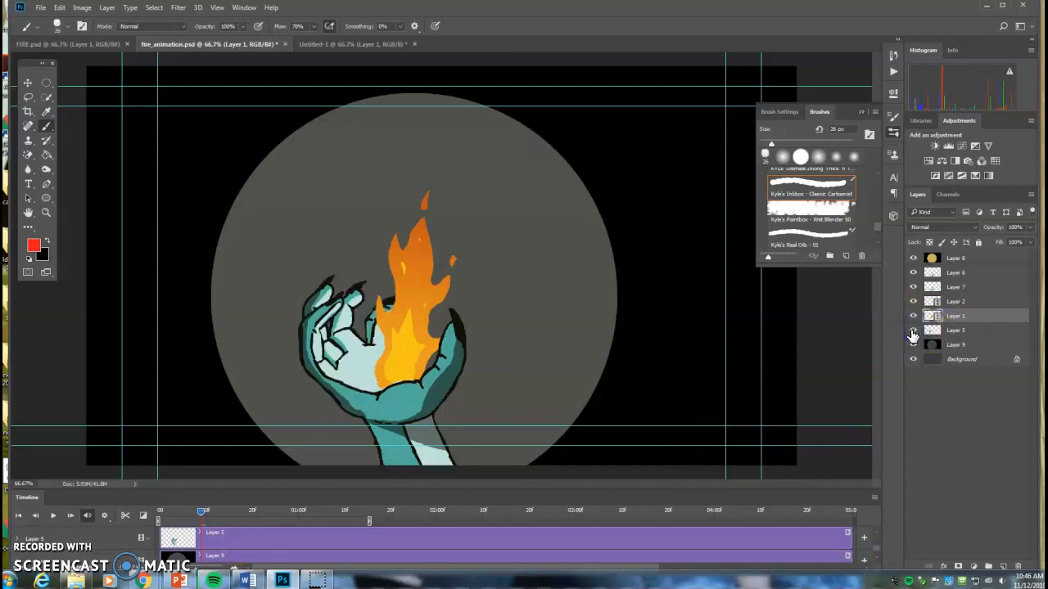
click(913, 332)
click(912, 332)
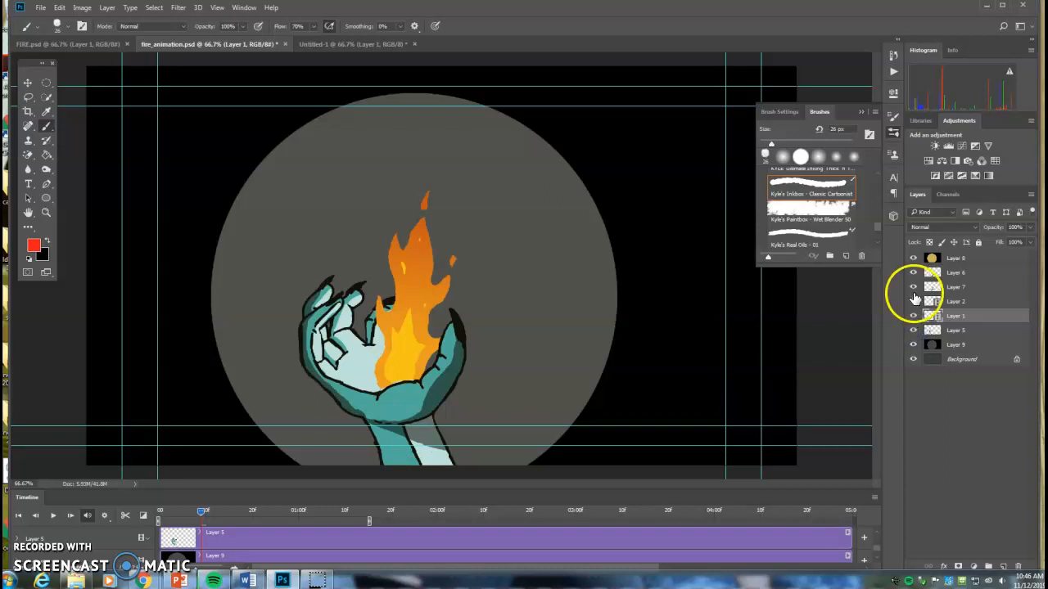
click(914, 288)
click(914, 288)
click(914, 273)
click(914, 274)
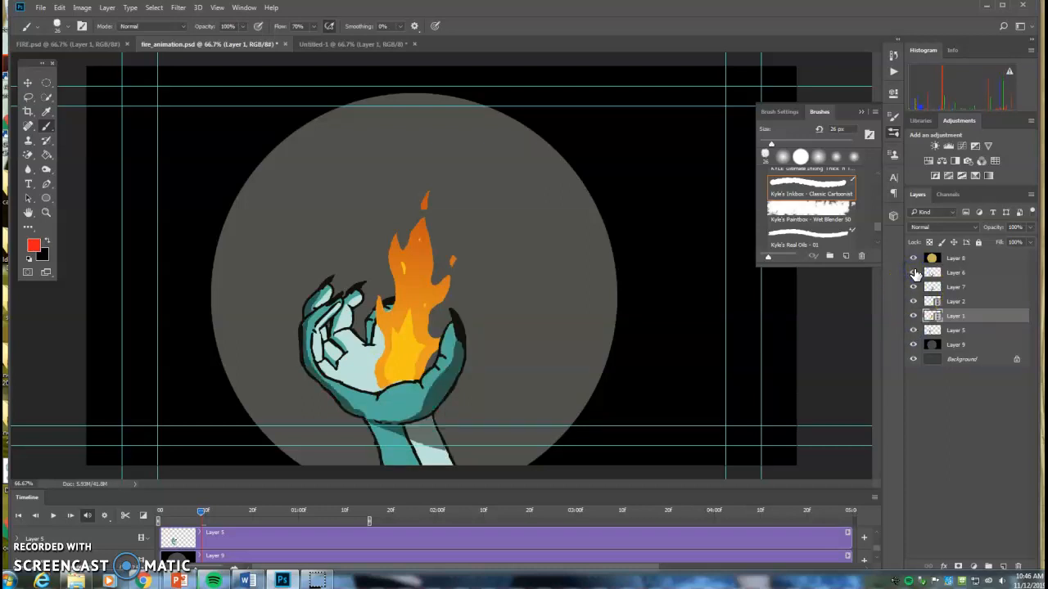
click(913, 259)
click(913, 259)
click(914, 345)
click(913, 345)
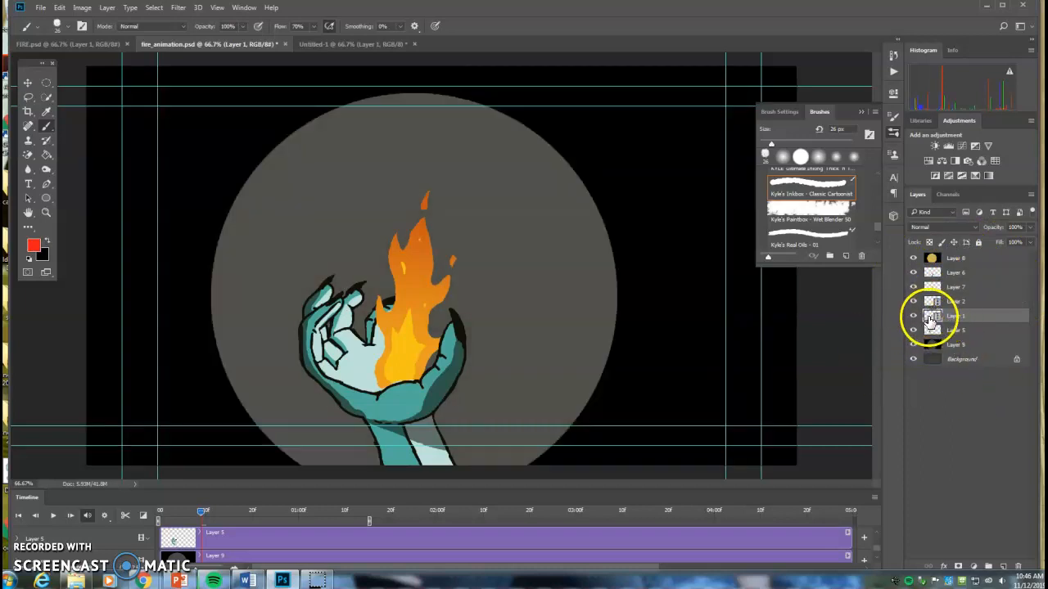
Toggle the flame video layers, Layer 2 and Layer 1, off and back on to examine each one's part of the fire
click(914, 301)
click(914, 301)
click(914, 316)
click(913, 316)
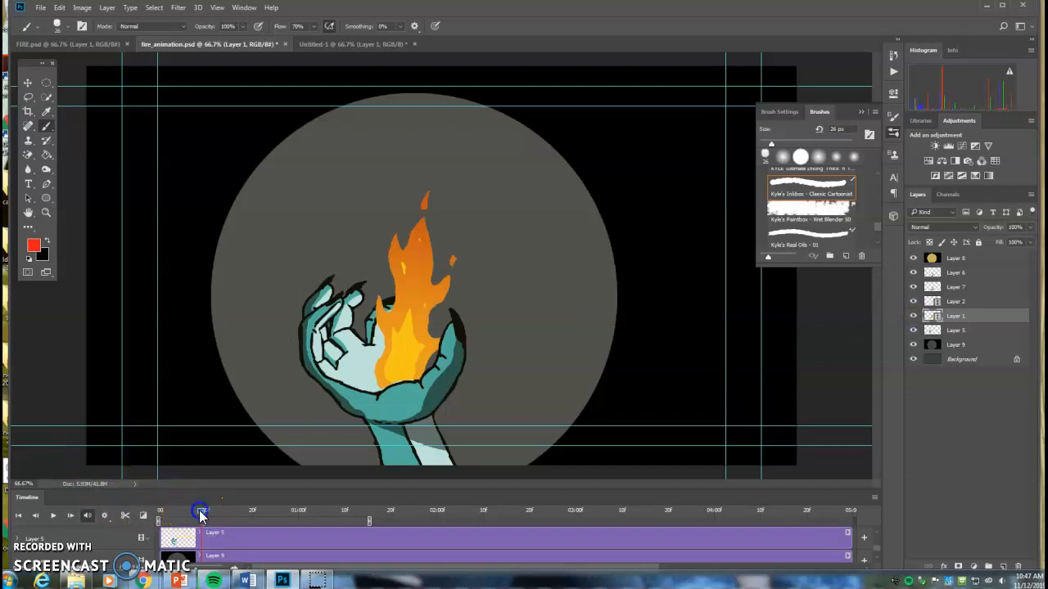
Play the hand-and-fire animation and scrub through its frames to examine how the flame shapes and sparks change
click(52, 515)
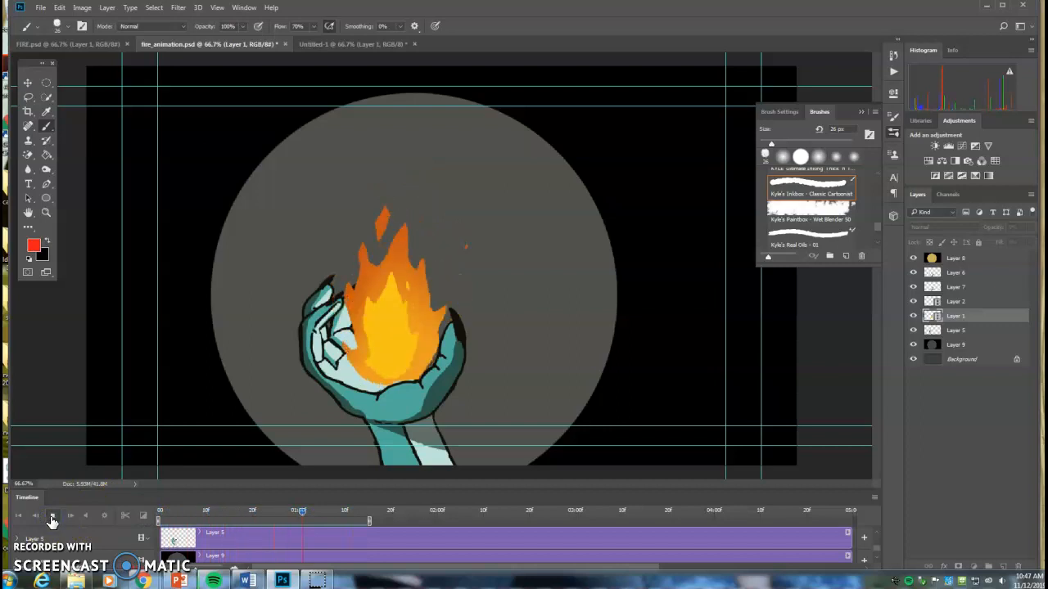
click(51, 517)
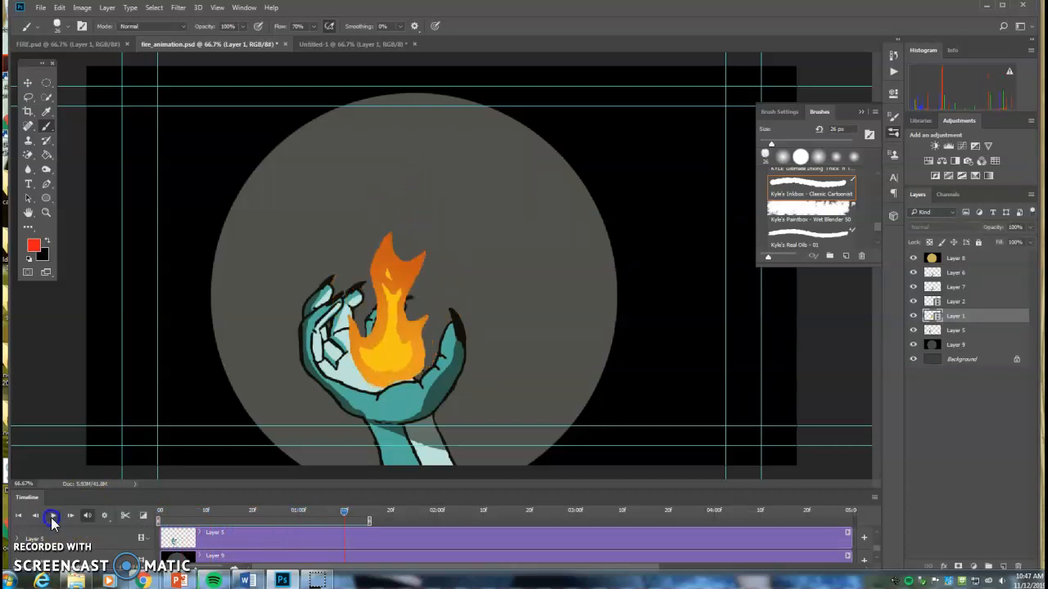
drag(342, 514, 290, 512)
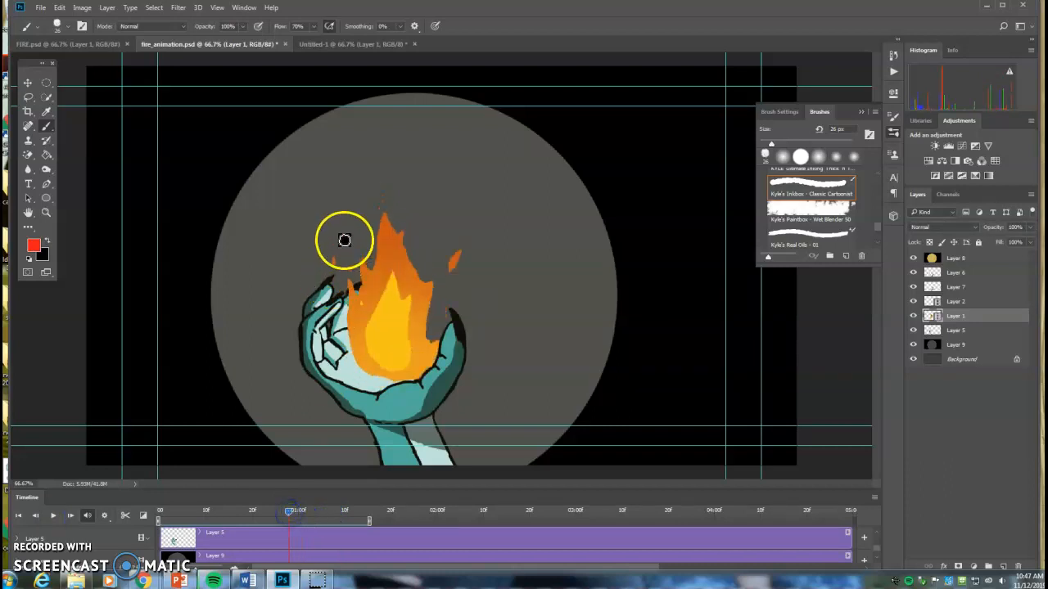
drag(286, 514, 258, 518)
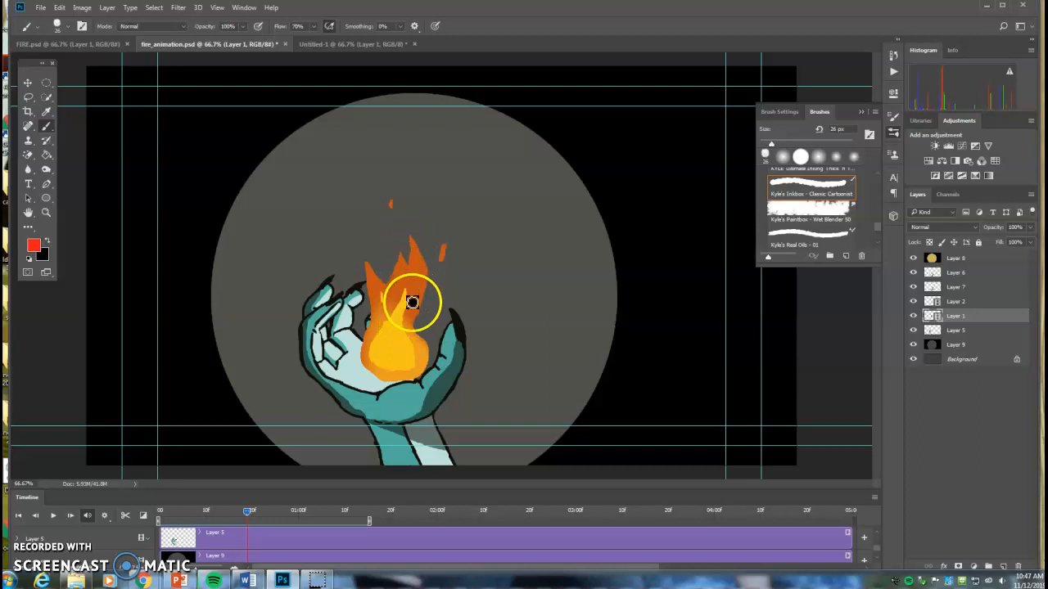
drag(249, 509, 355, 524)
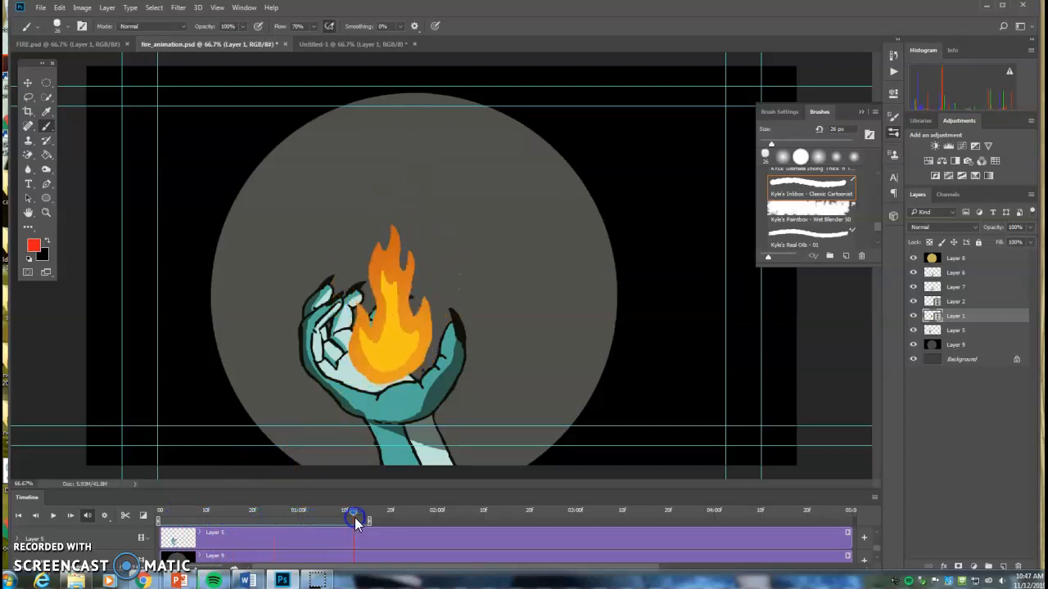
Switch to the FIRE.psd document and toggle its Layer 0 off and back on to examine the campfire's background
click(92, 44)
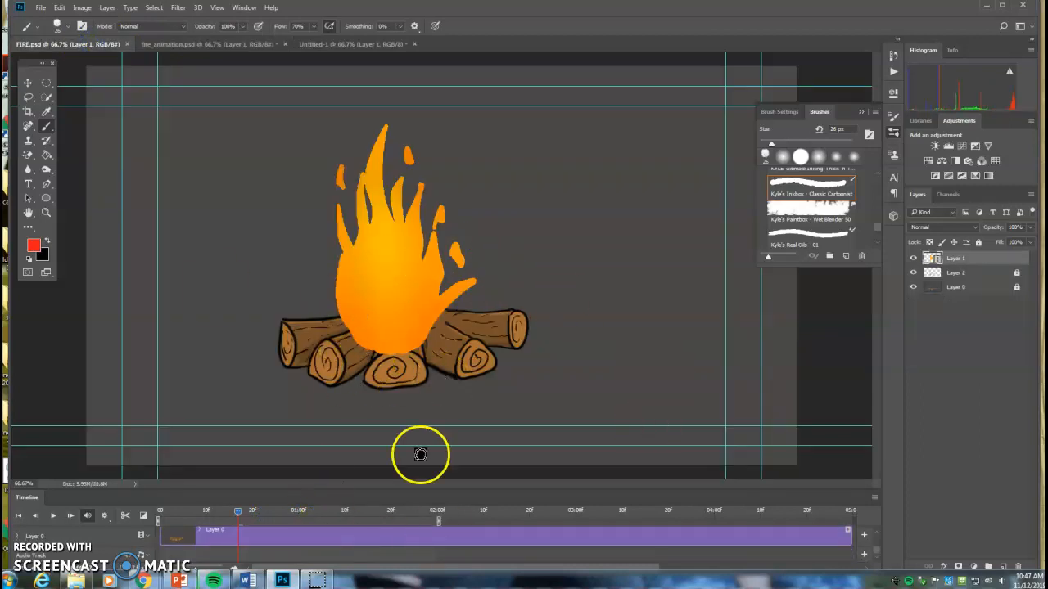
click(914, 287)
click(913, 287)
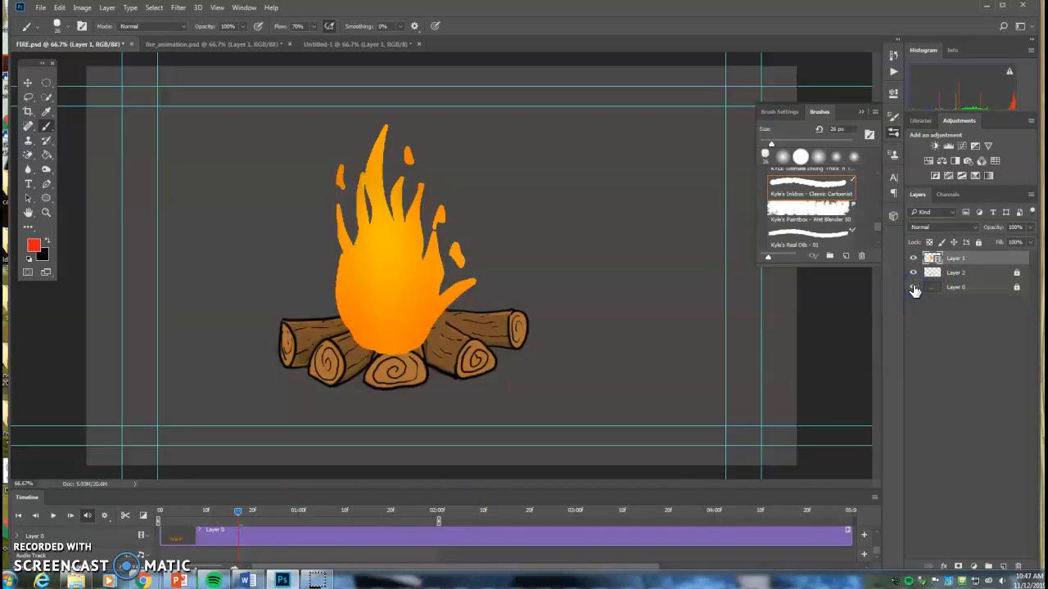
Toggle Layer 2 off and back on to examine the campfire's logs separately from the flame
click(914, 273)
click(913, 272)
click(878, 533)
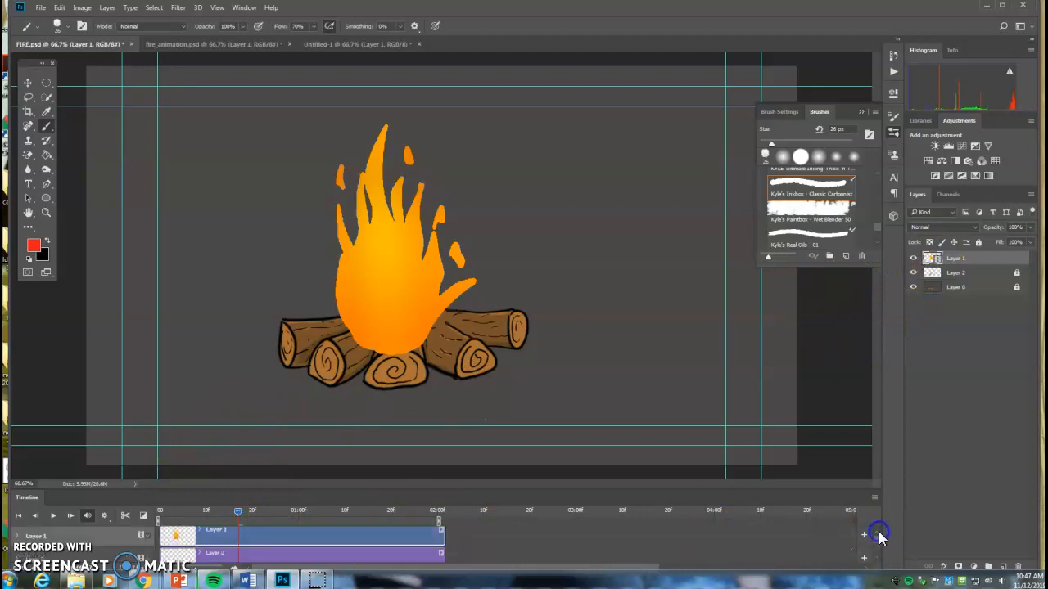
Play the campfire animation and scrub through its two seconds to examine how the flame shapes and sparks change
drag(238, 514, 189, 543)
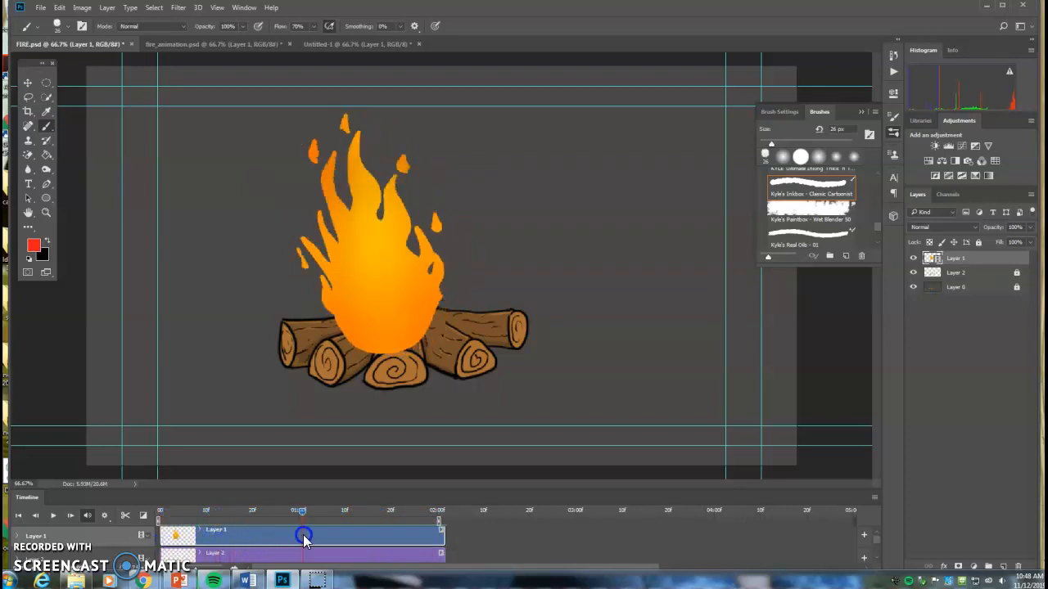
drag(369, 543, 417, 545)
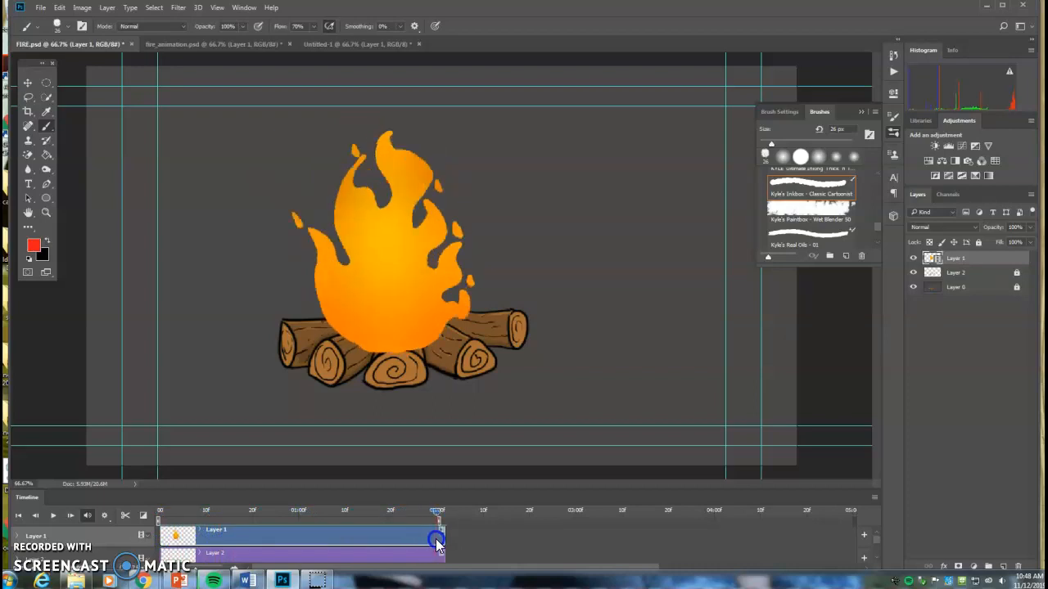
click(49, 518)
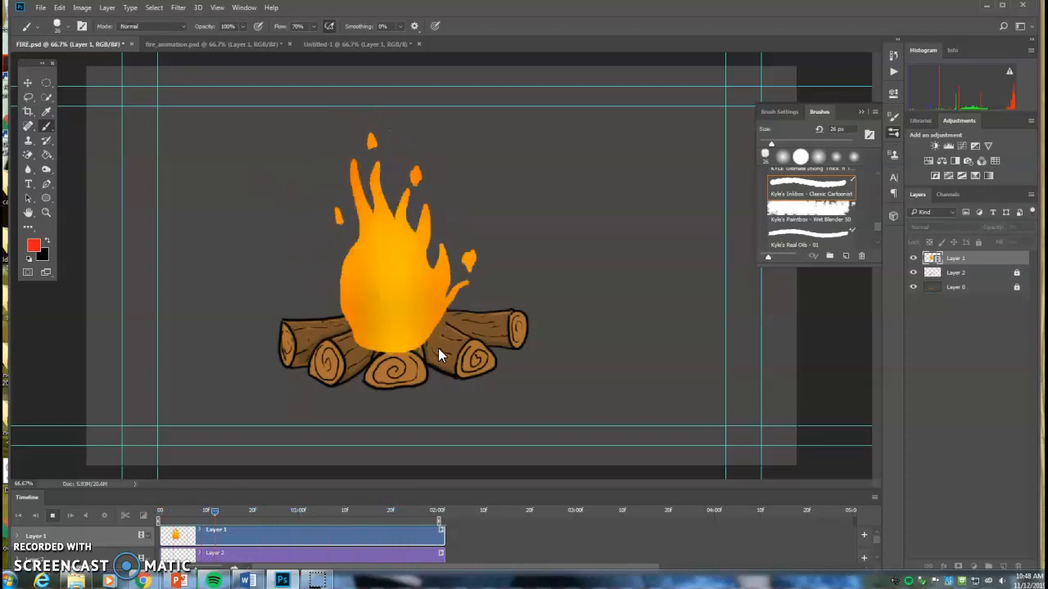
click(48, 517)
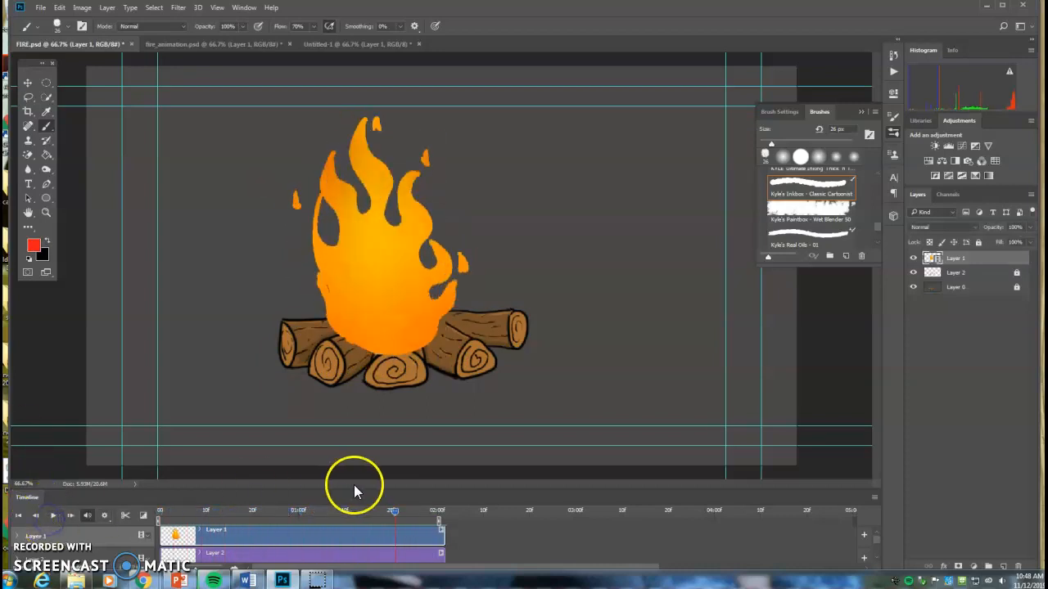
mouse_move(402, 512)
mouse_down()
mouse_move(148, 519)
mouse_move(243, 533)
mouse_up()
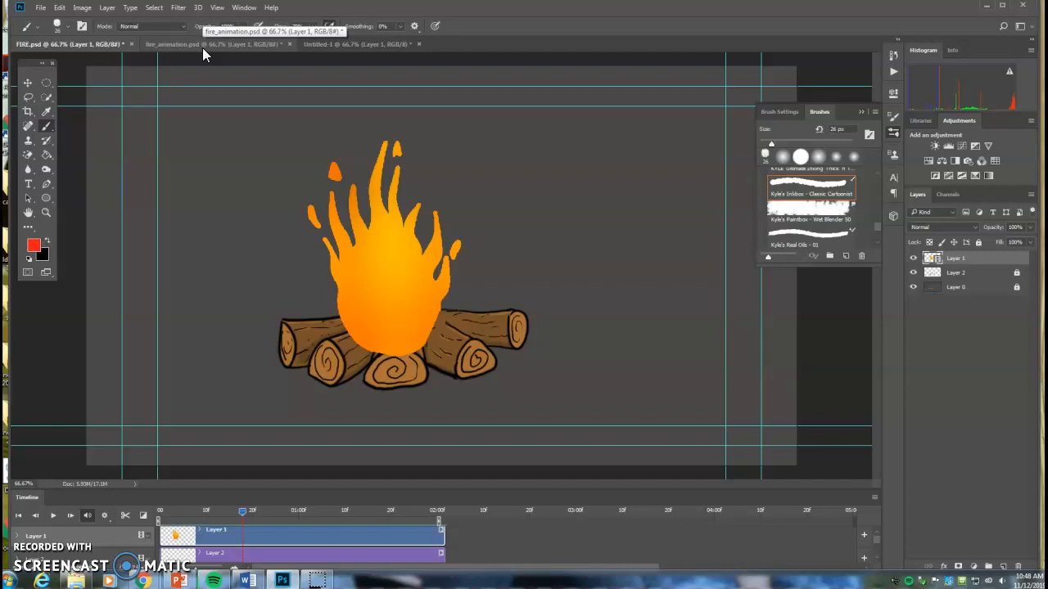
drag(247, 510, 441, 527)
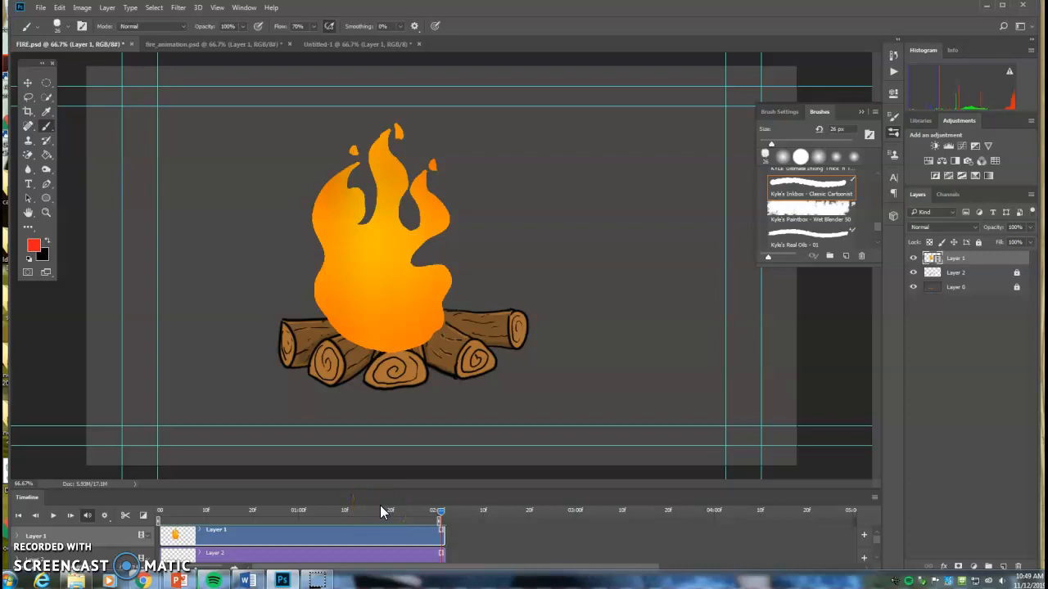
click(36, 516)
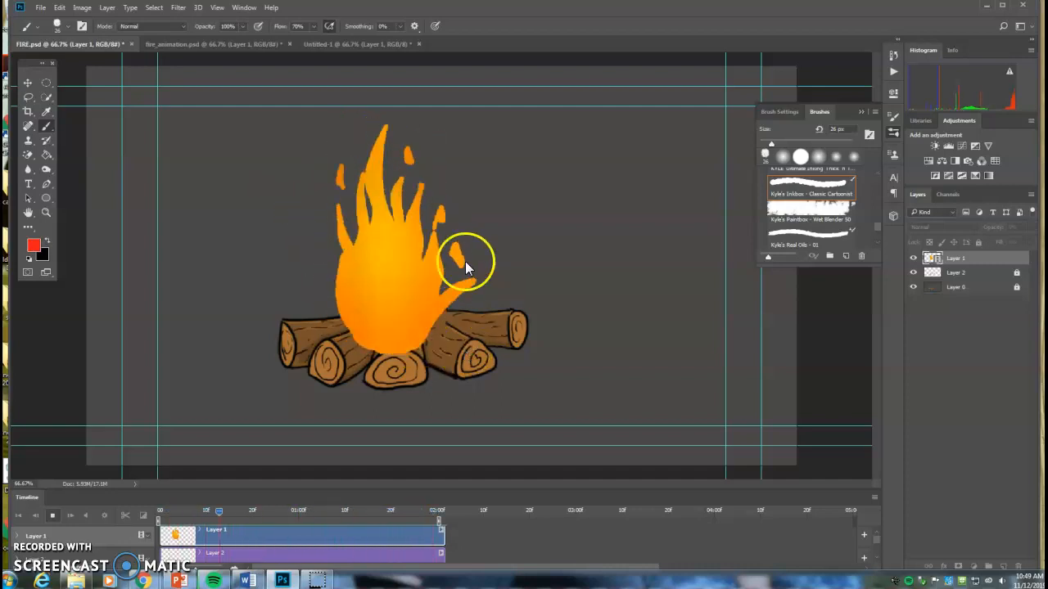
Compare the fire_animation.psd and FIRE.psd flames, and return to the first flame frame in the Untitled-1 document
click(248, 45)
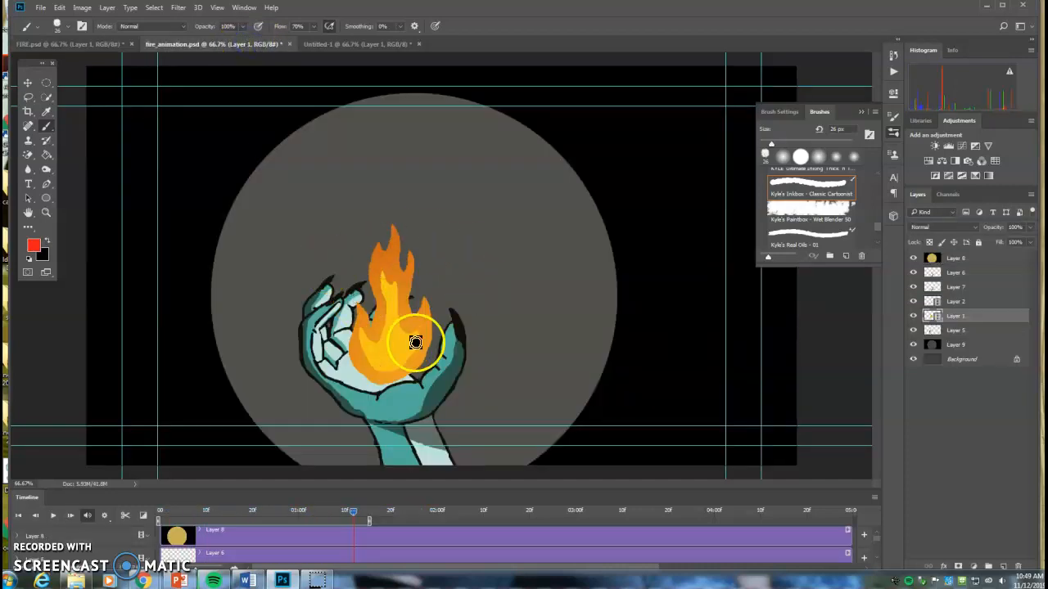
click(109, 45)
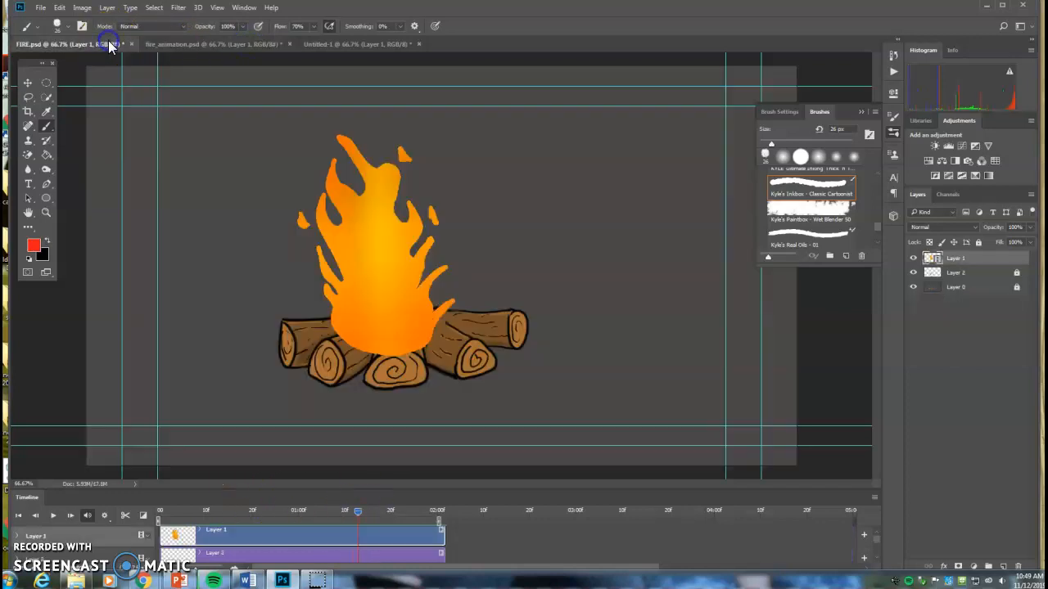
click(330, 45)
drag(186, 514, 166, 534)
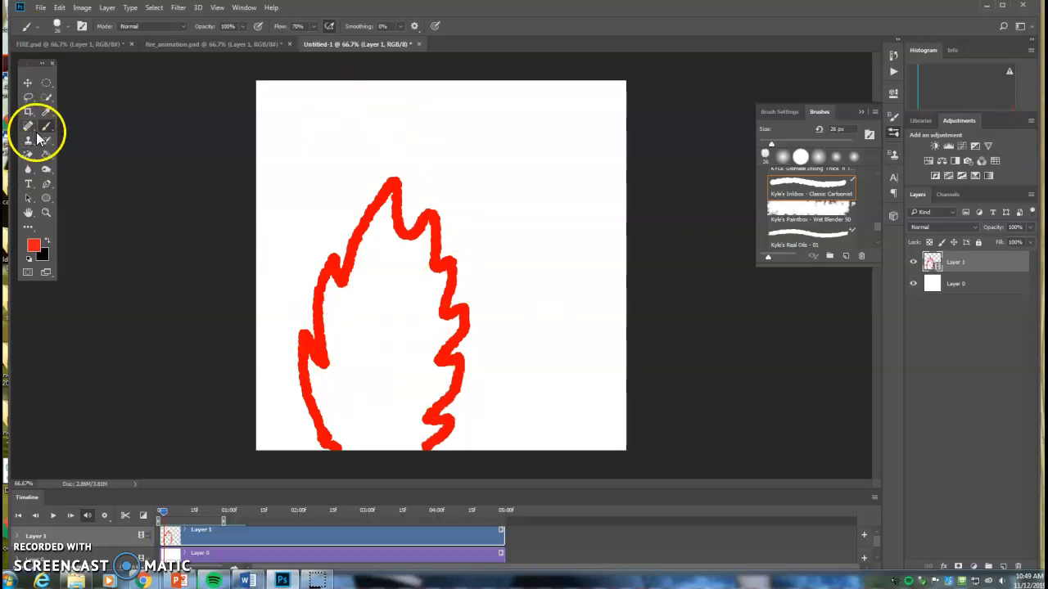
Try a linear red-to-black gradient over the flame frame on Layer 1, and undo it
click(48, 157)
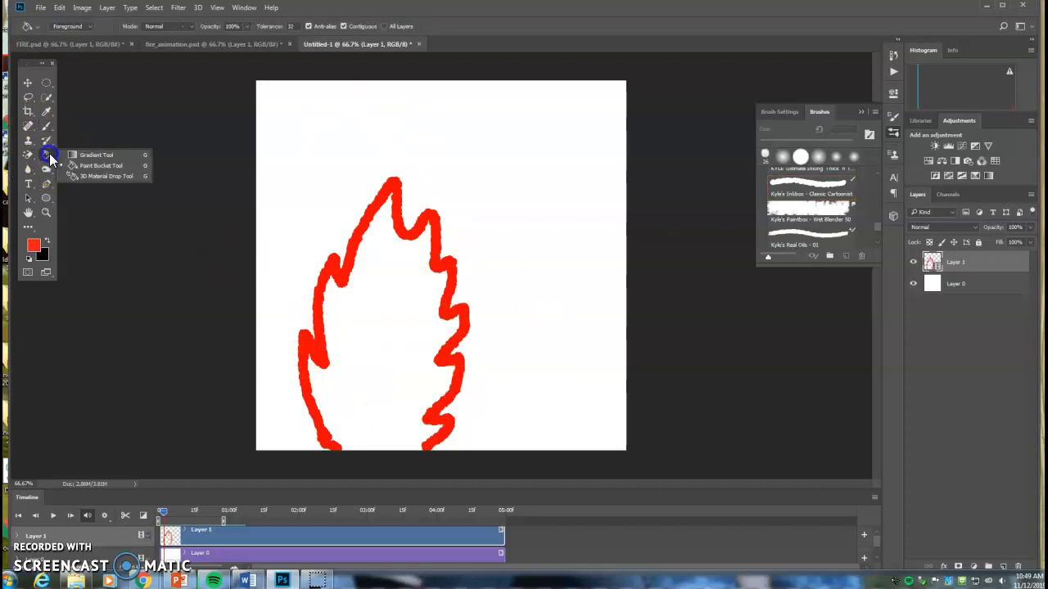
click(90, 154)
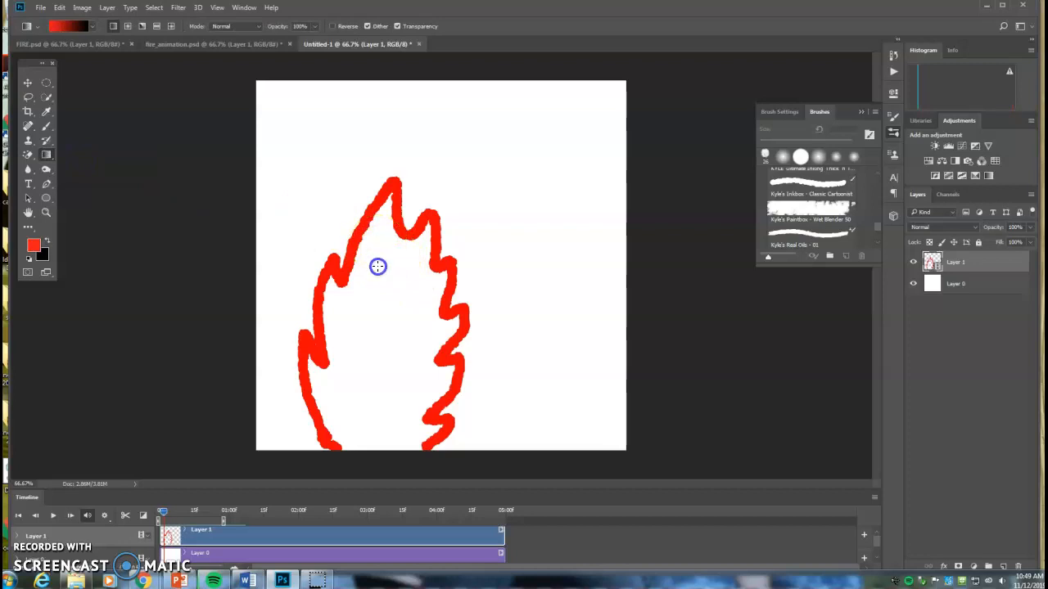
drag(366, 430, 370, 444)
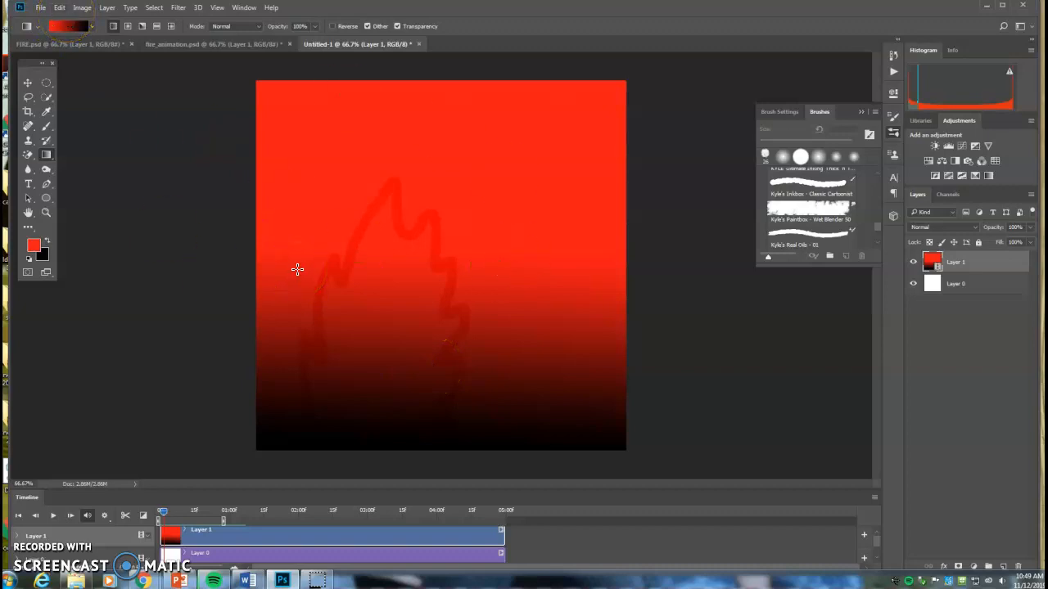
key(ctrl+z)
click(49, 129)
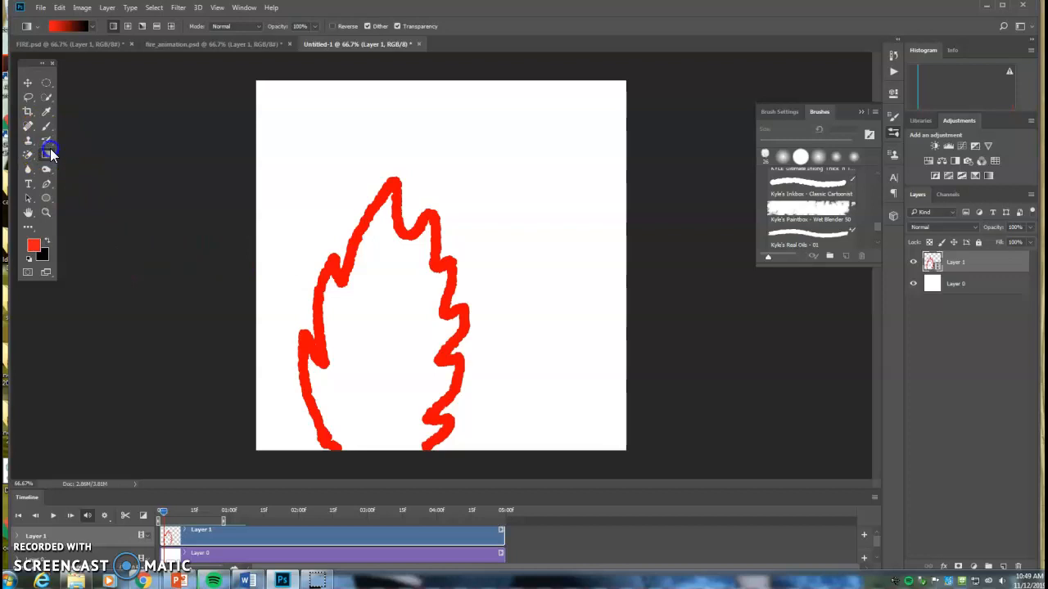
right_click(50, 153)
click(92, 177)
click(51, 274)
click(74, 227)
click(359, 293)
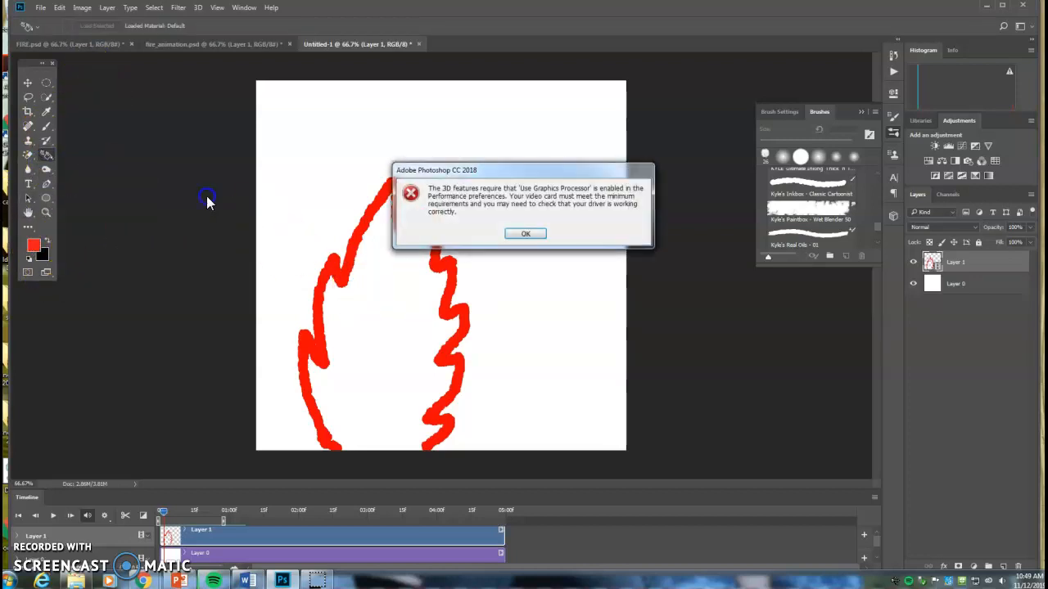
click(516, 236)
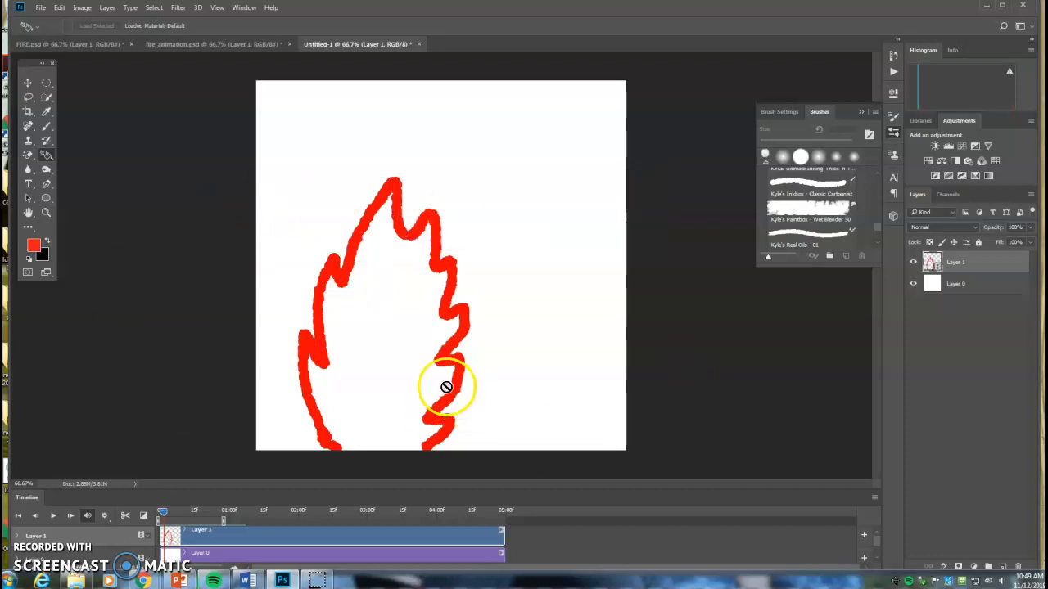
Fill the inside of the first frame's flame outline with the red foreground color using the Paint Bucket tool
right_click(45, 158)
click(79, 165)
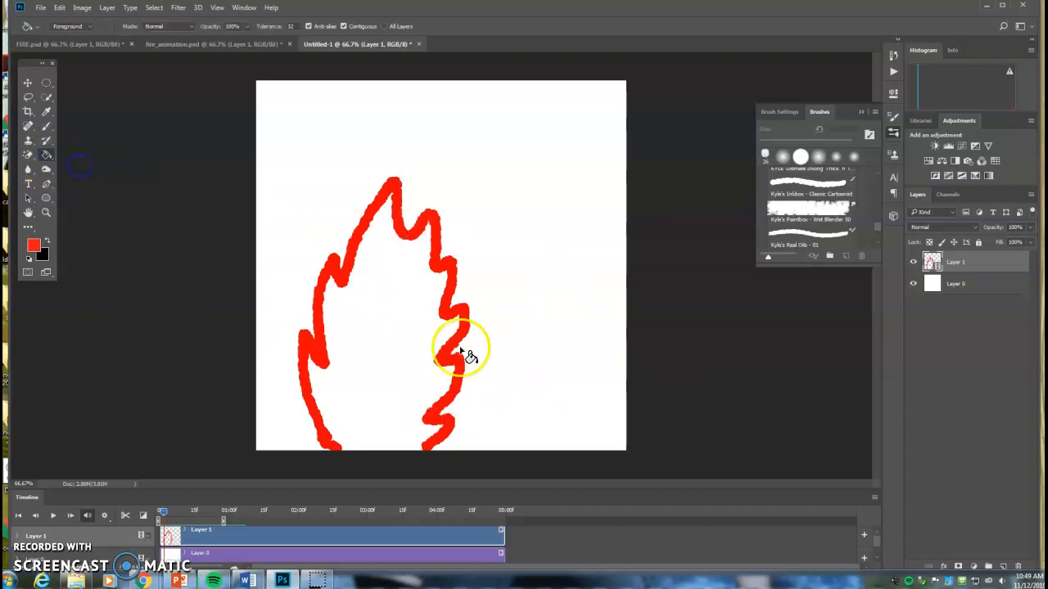
click(424, 316)
click(336, 399)
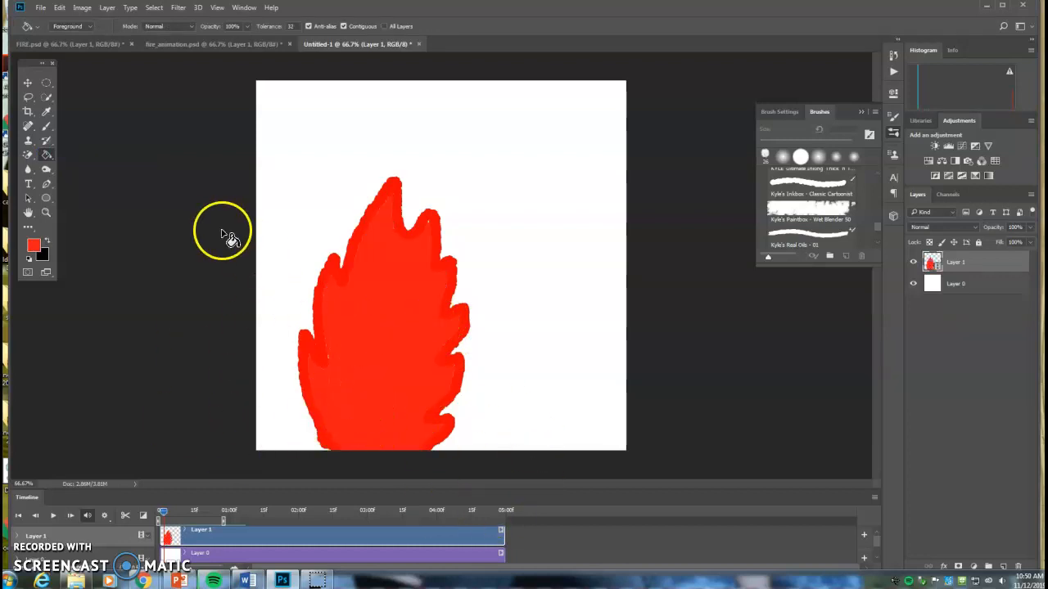
click(37, 27)
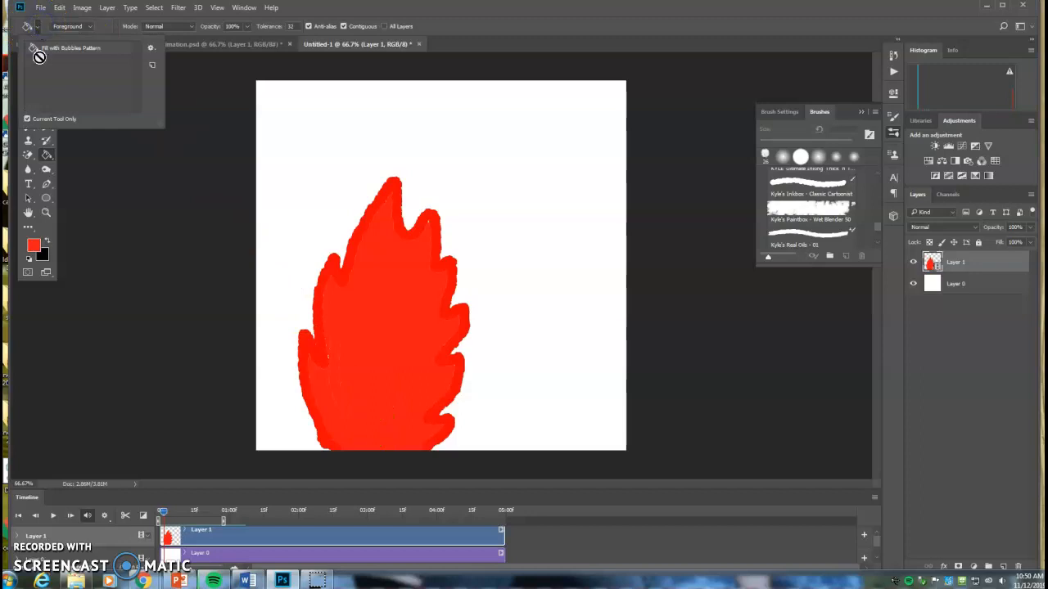
click(35, 247)
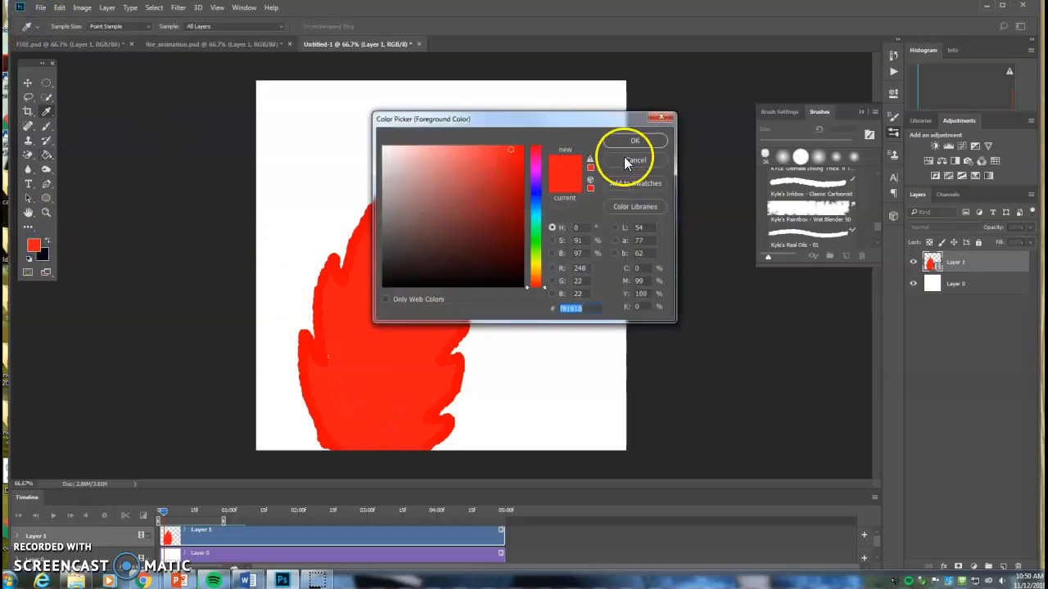
click(625, 160)
key(g)
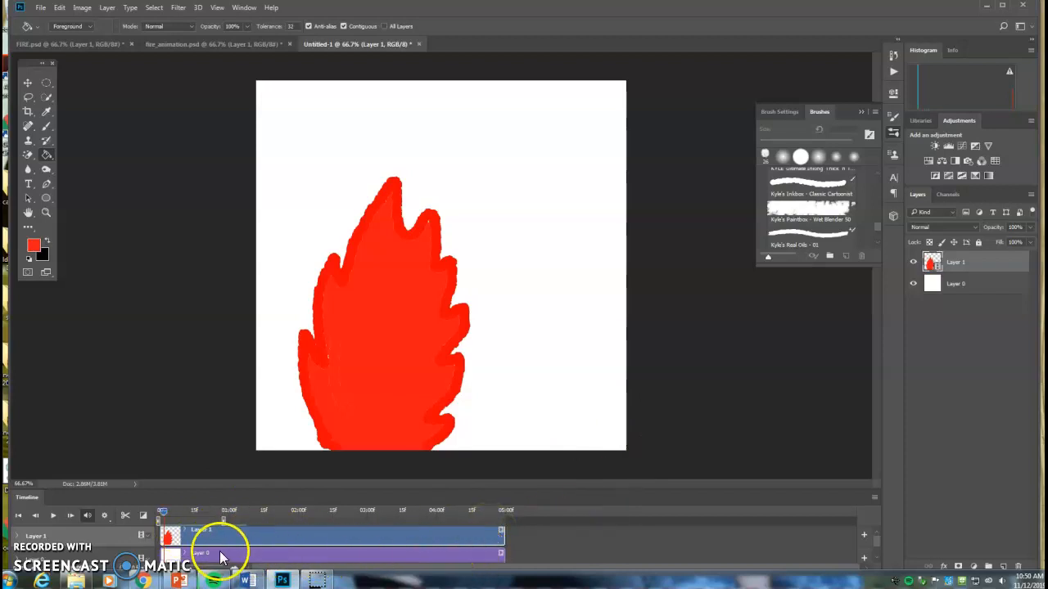
Add a new layer between the flame's Layer 1 and Layer 0, and align its clip with the start of the timeline
click(1005, 572)
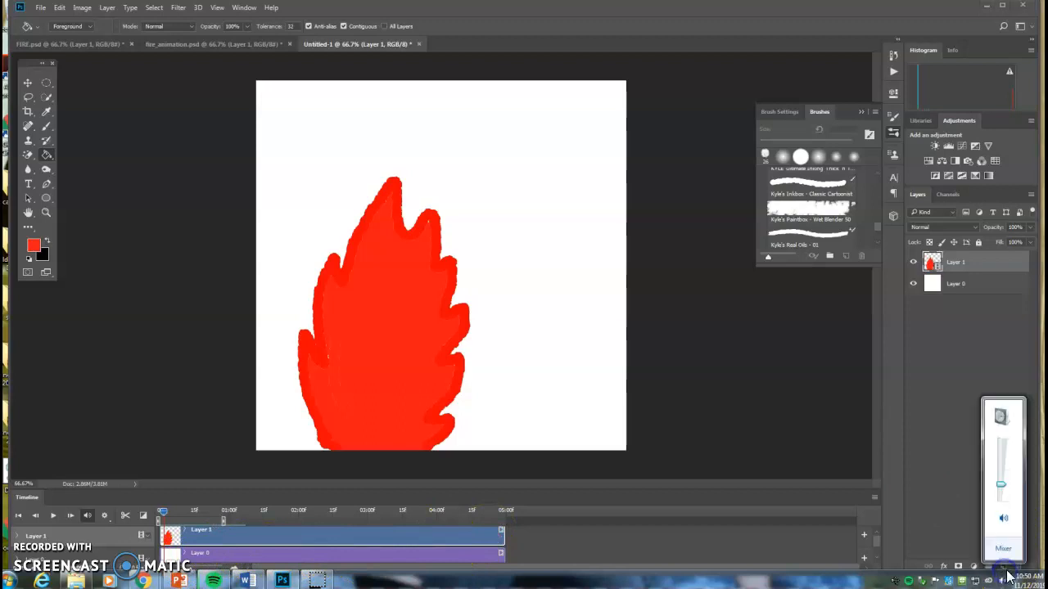
click(950, 505)
click(1007, 566)
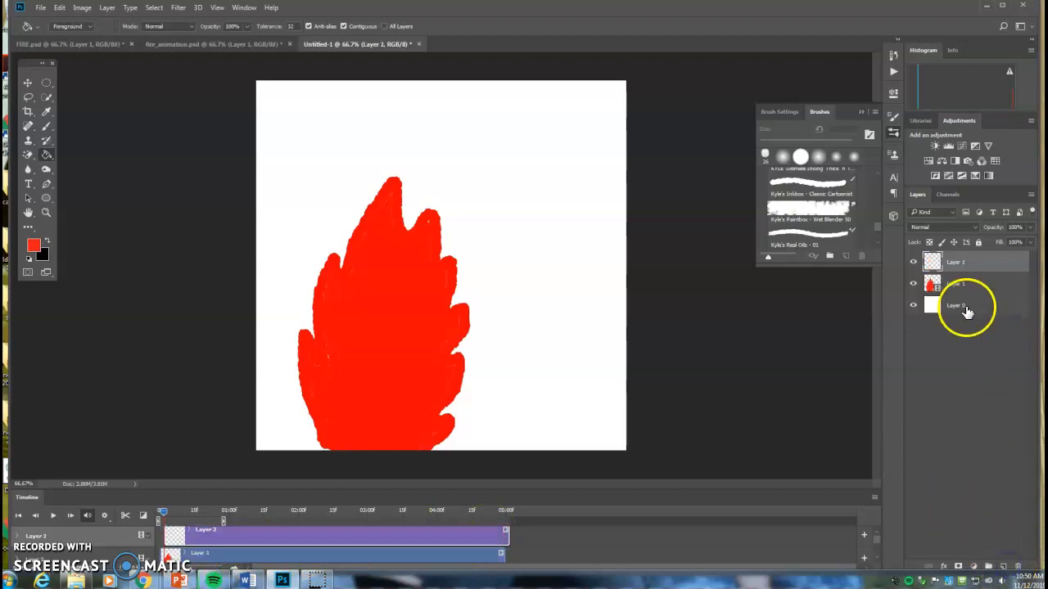
drag(965, 260, 971, 289)
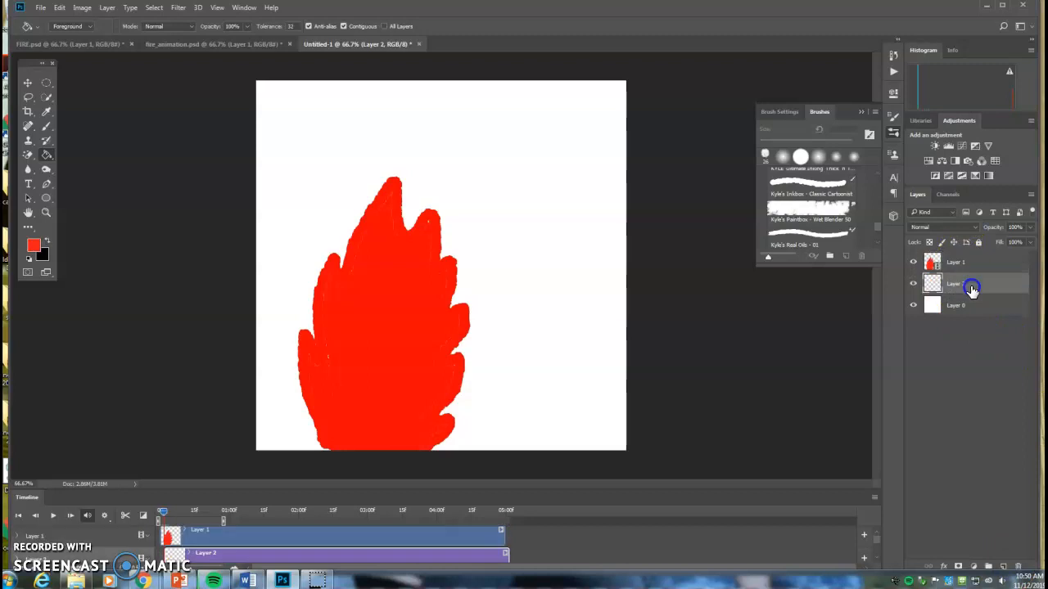
click(148, 516)
click(220, 559)
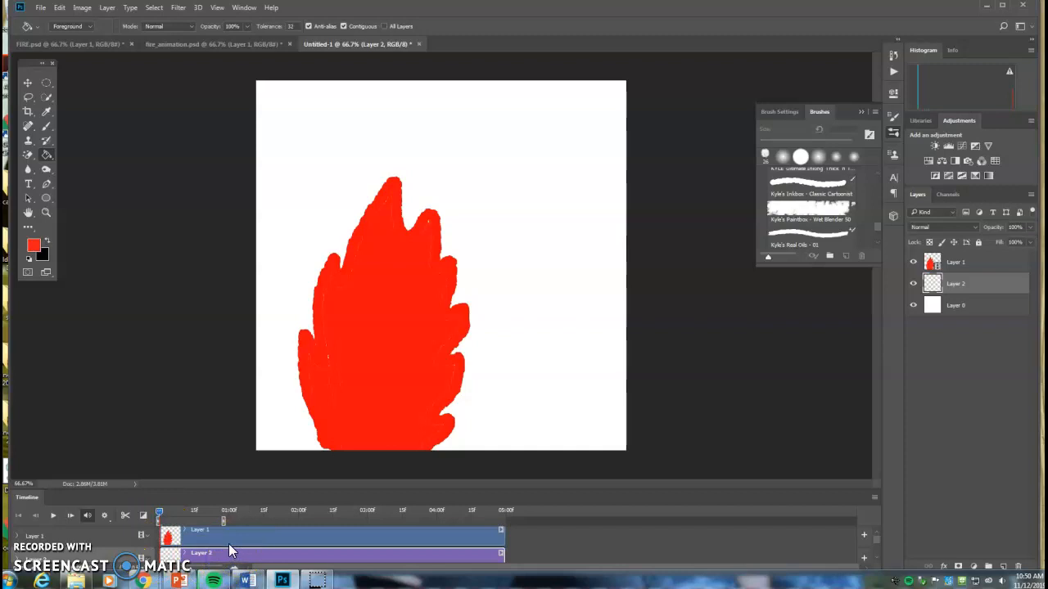